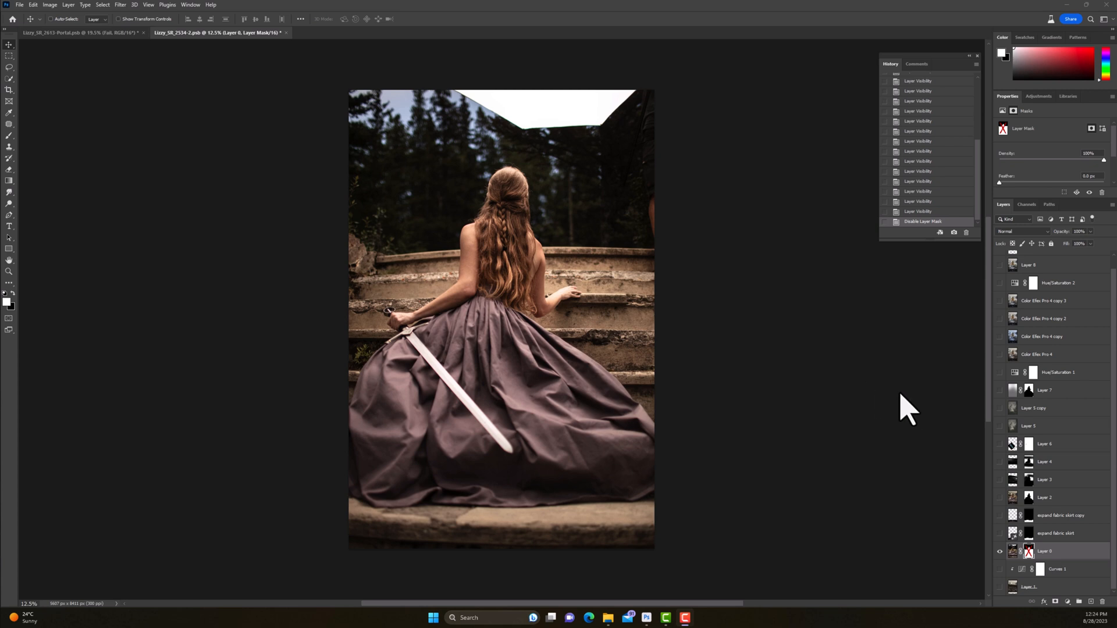
Step: Enable the layer mask on Layer 0 to cut away the forest background, viewing the mask on its own for a check
click(1028, 551)
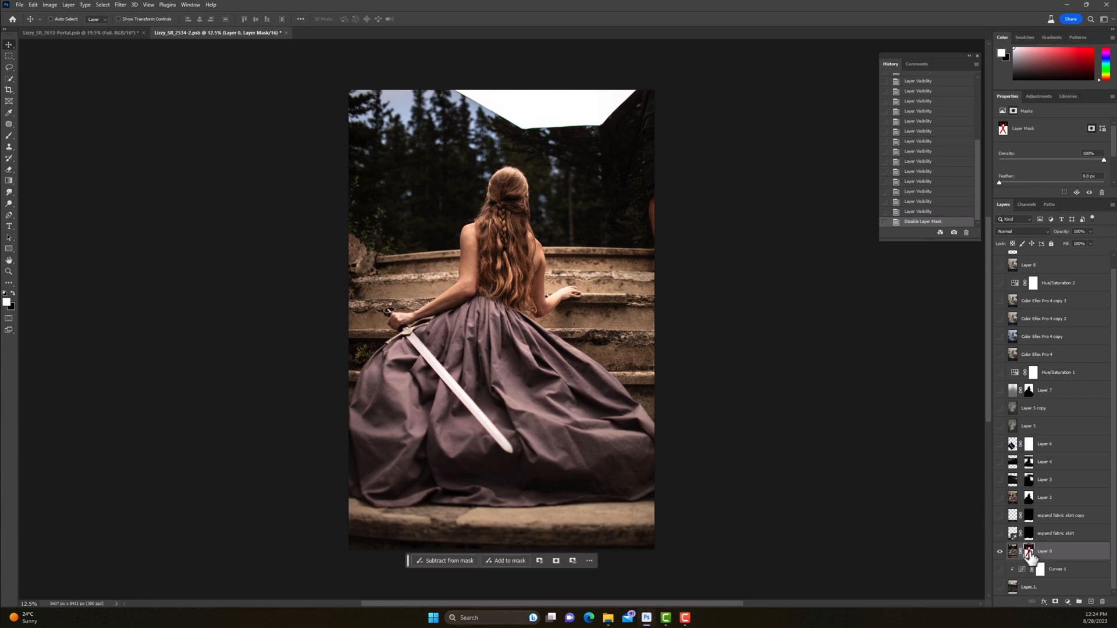
shift+click(1029, 552)
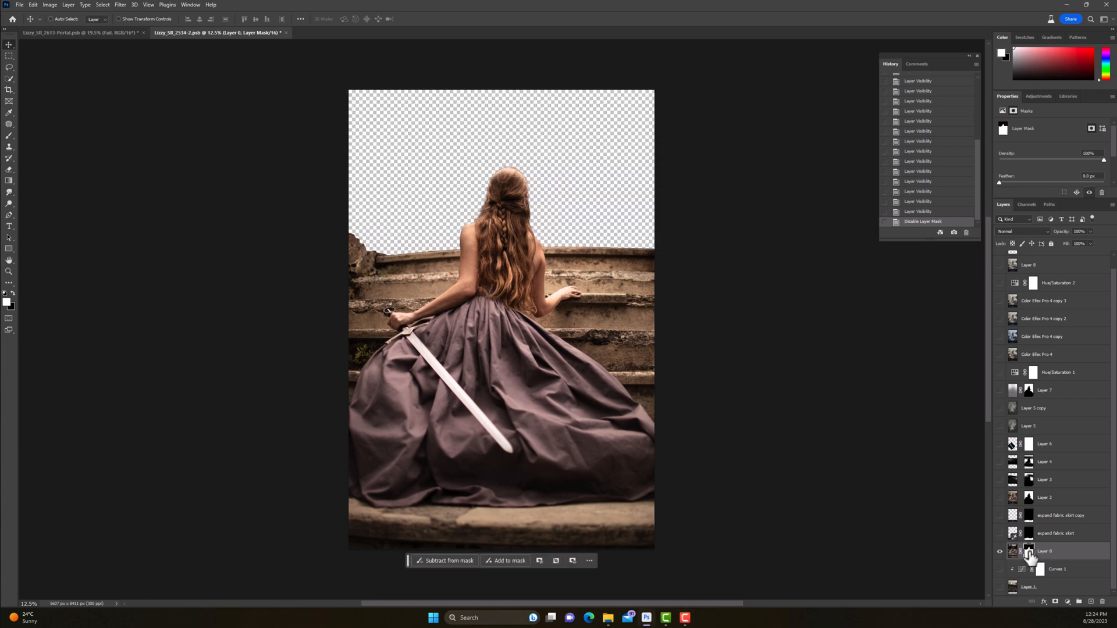
alt+click(1029, 553)
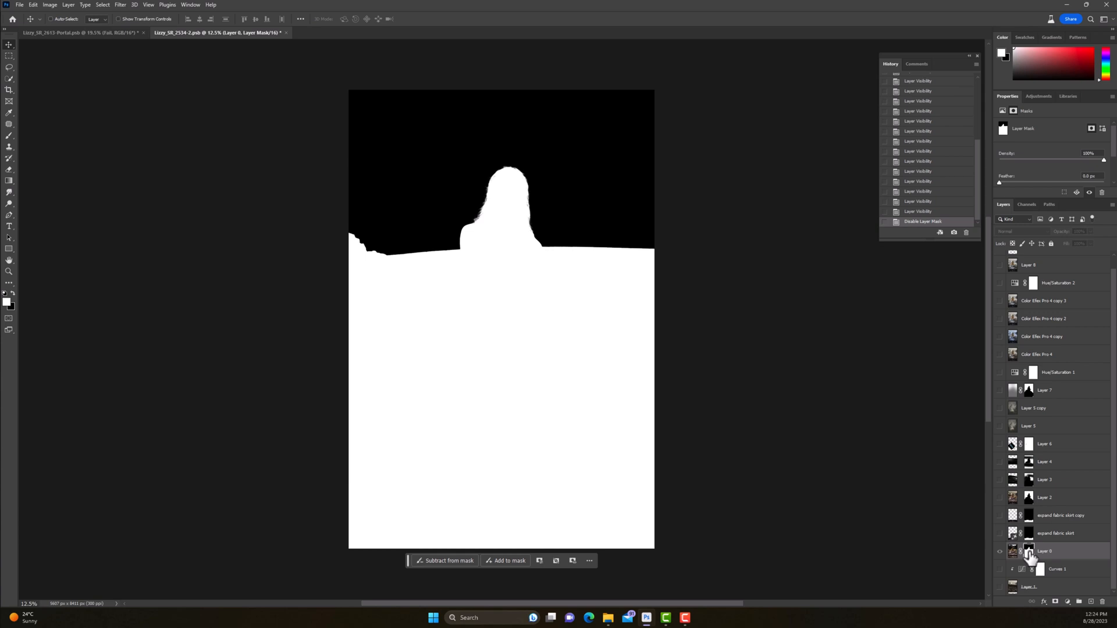
alt+click(1030, 552)
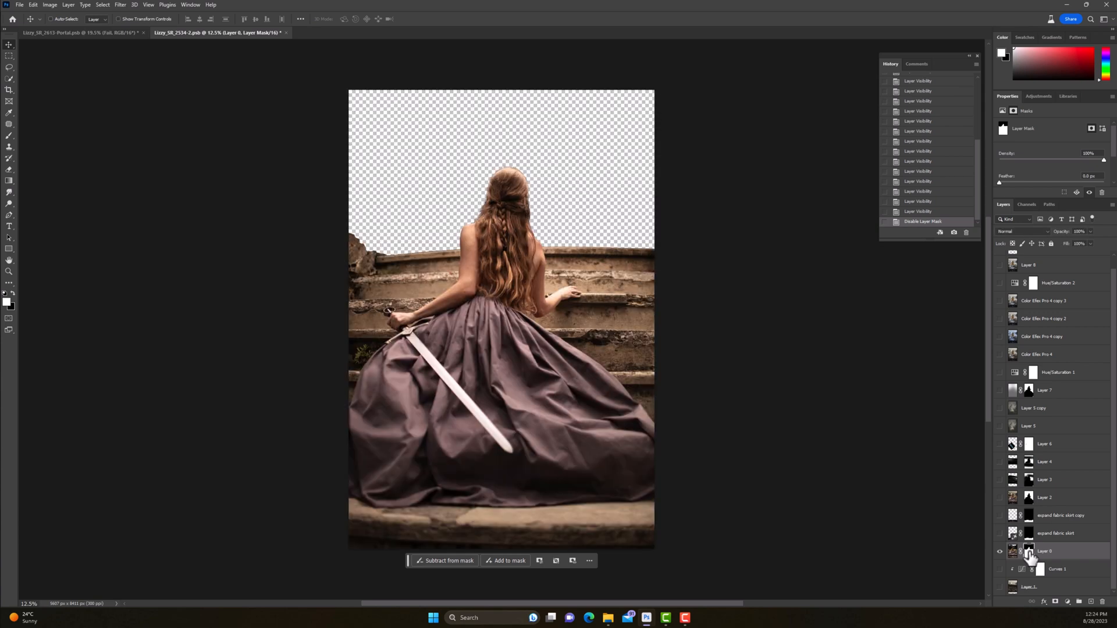
Step: Show the mountain background on Layer 1, briefly hiding Layer 0 to view the landscape uncovered before showing it again
click(1000, 588)
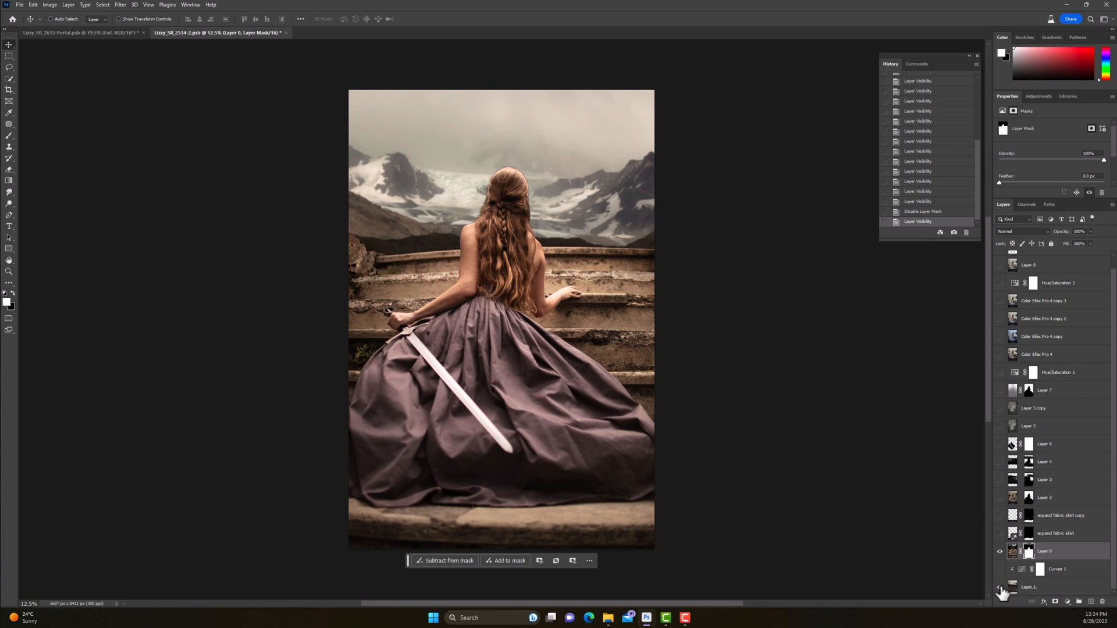
alt+click(1001, 553)
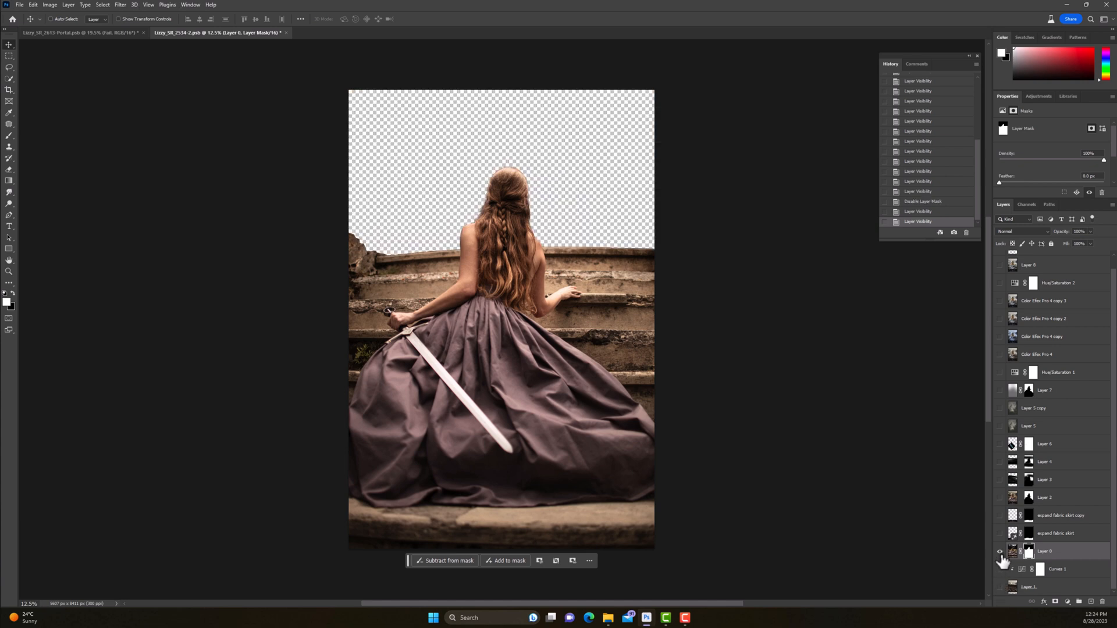
click(1000, 587)
click(1000, 552)
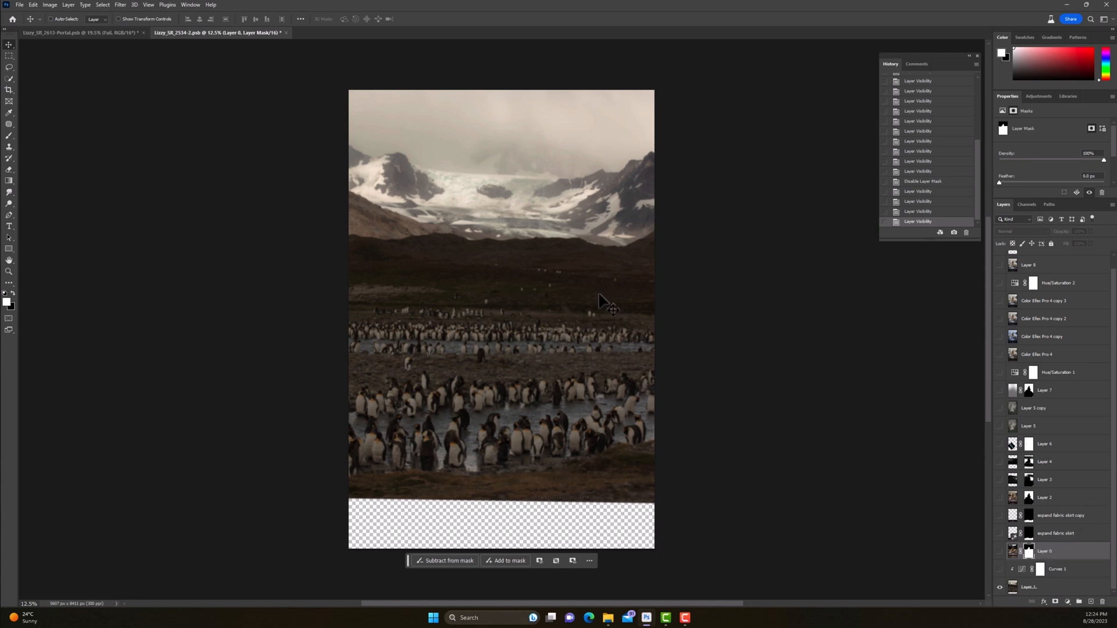
click(999, 550)
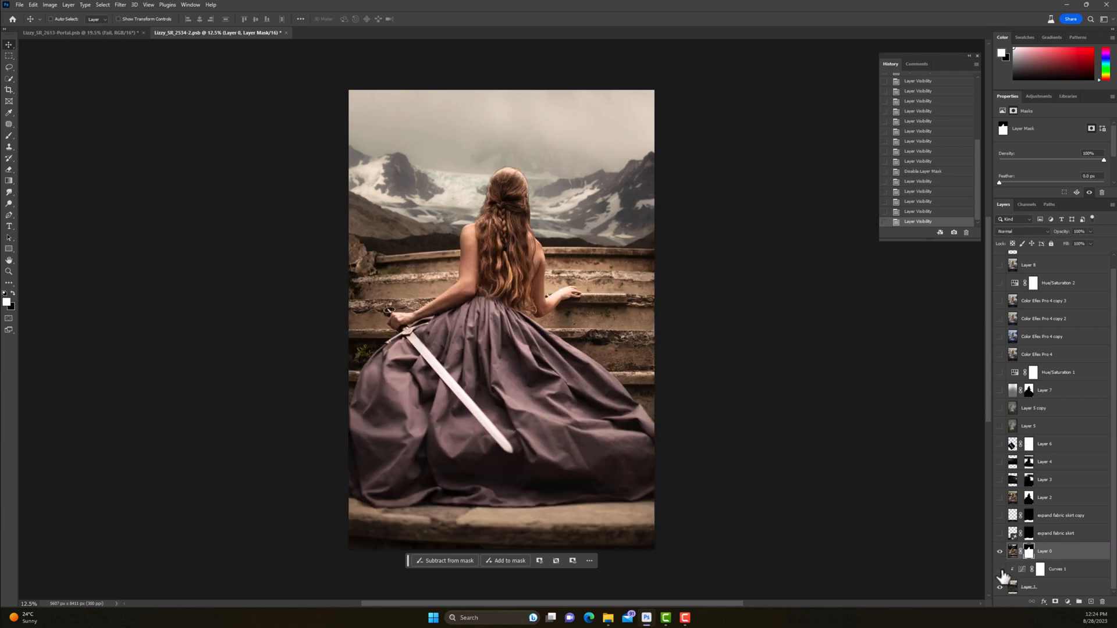
Step: Show the Curves 1 adjustment over the mountain background, toggling it to compare before and after
click(1001, 571)
click(1001, 571)
click(1001, 571)
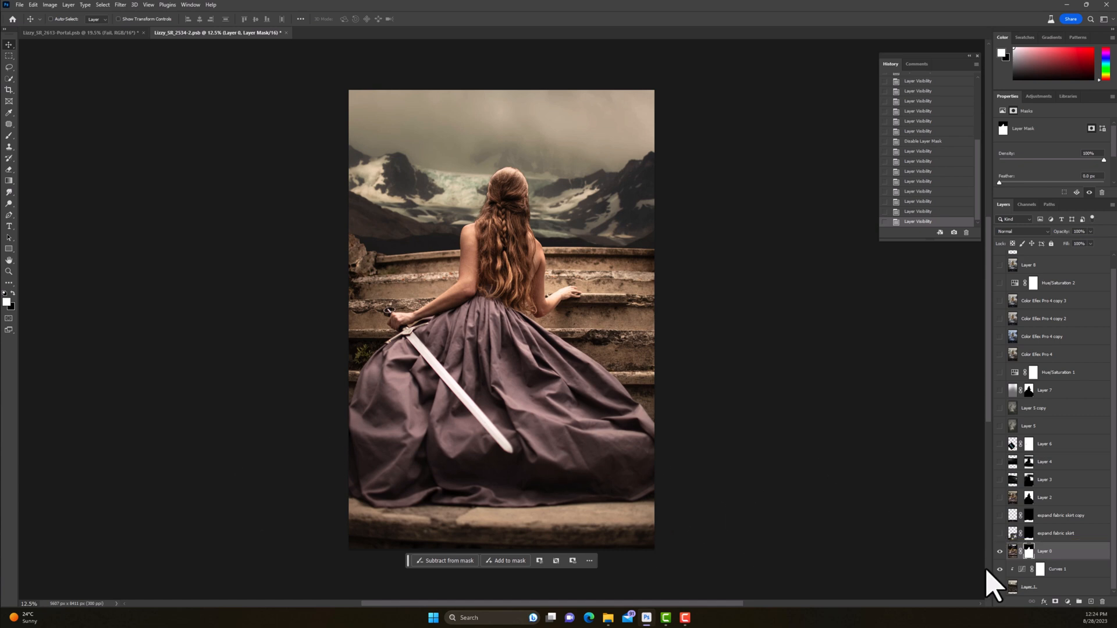
click(999, 587)
Step: Show both expand fabric skirt layers and Layer 2, and inspect Layer 2's mask on its own
click(1000, 533)
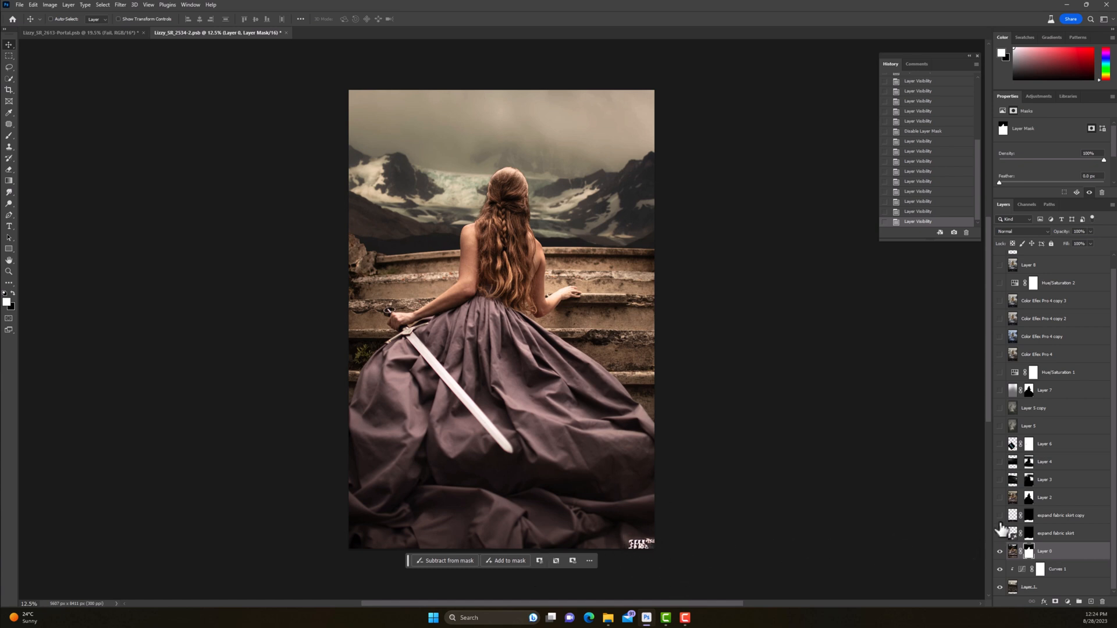
click(1000, 515)
click(999, 498)
alt+click(1029, 499)
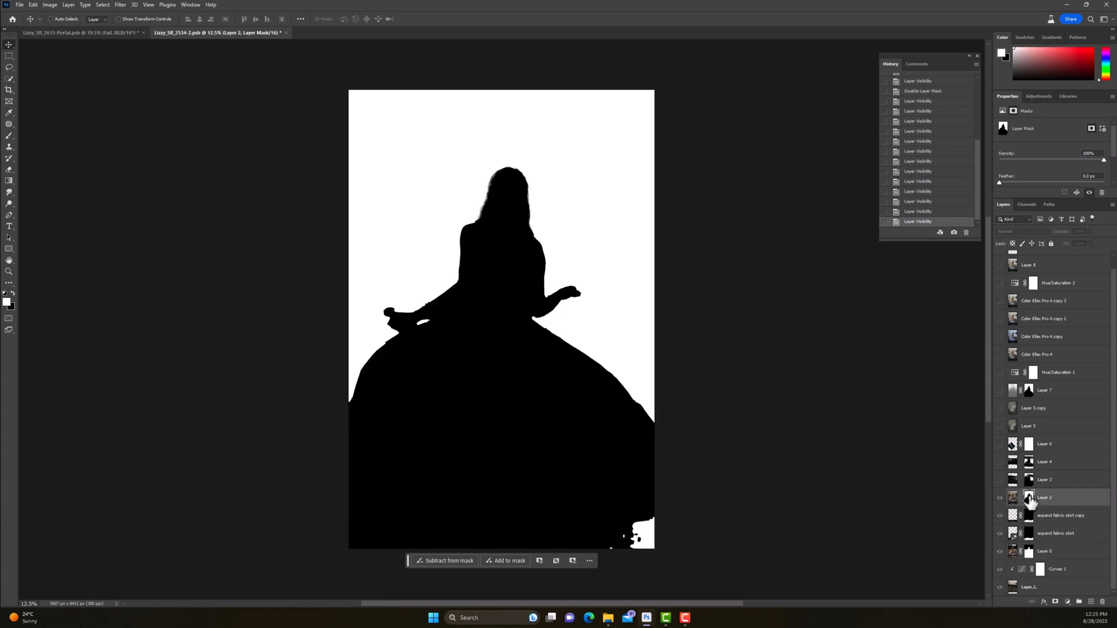
alt+click(1029, 499)
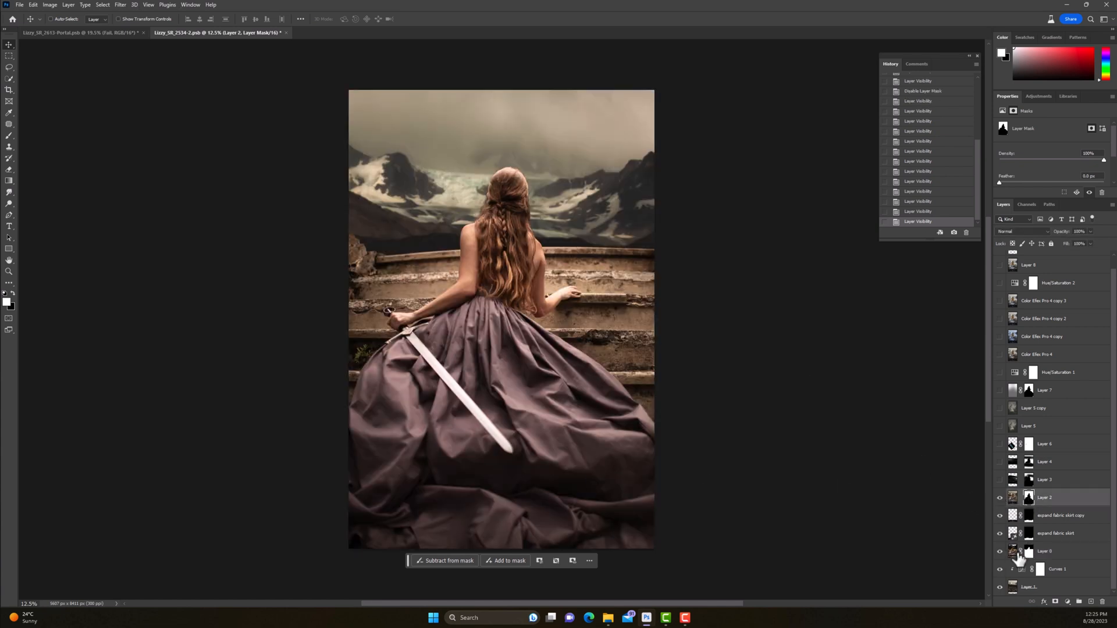
Step: Show the mist on Layer 3 and Layer 4 and the sword's blue glow on Layer 6
click(1000, 481)
click(999, 463)
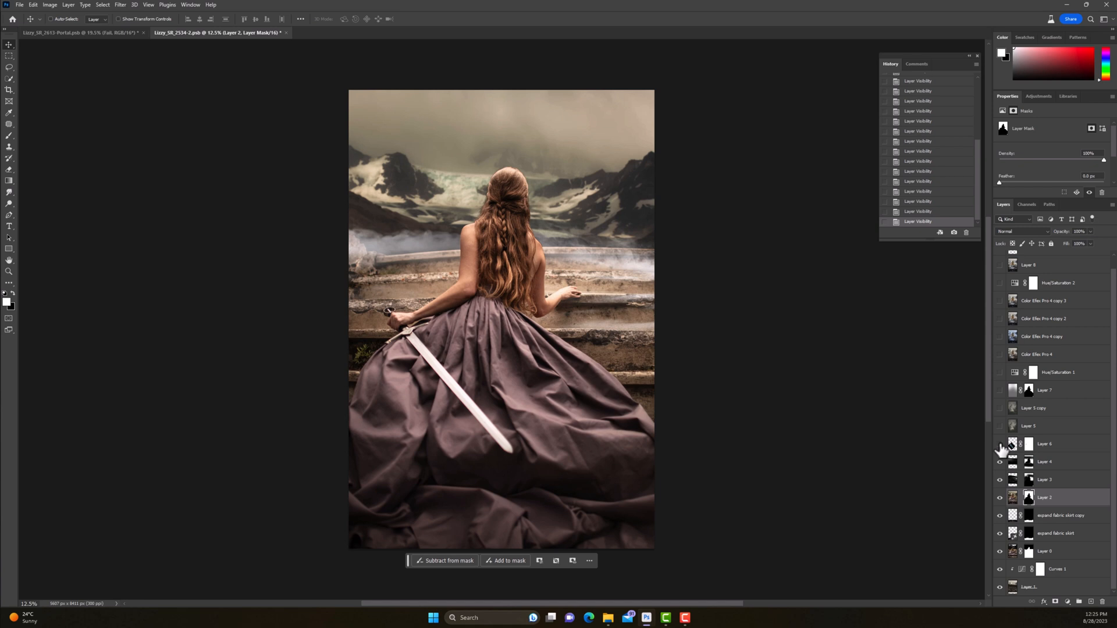
click(1000, 445)
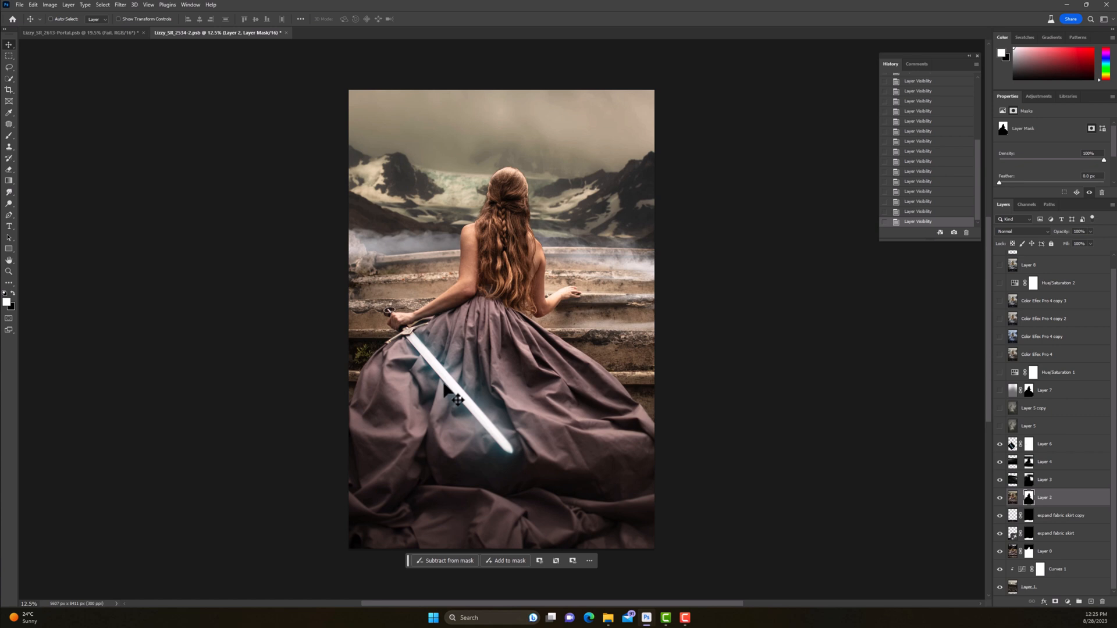
Step: Show the light and tone layers Layer 5, Layer 5 copy, Layer 7 and Hue/Saturation 1
click(1000, 426)
click(1000, 408)
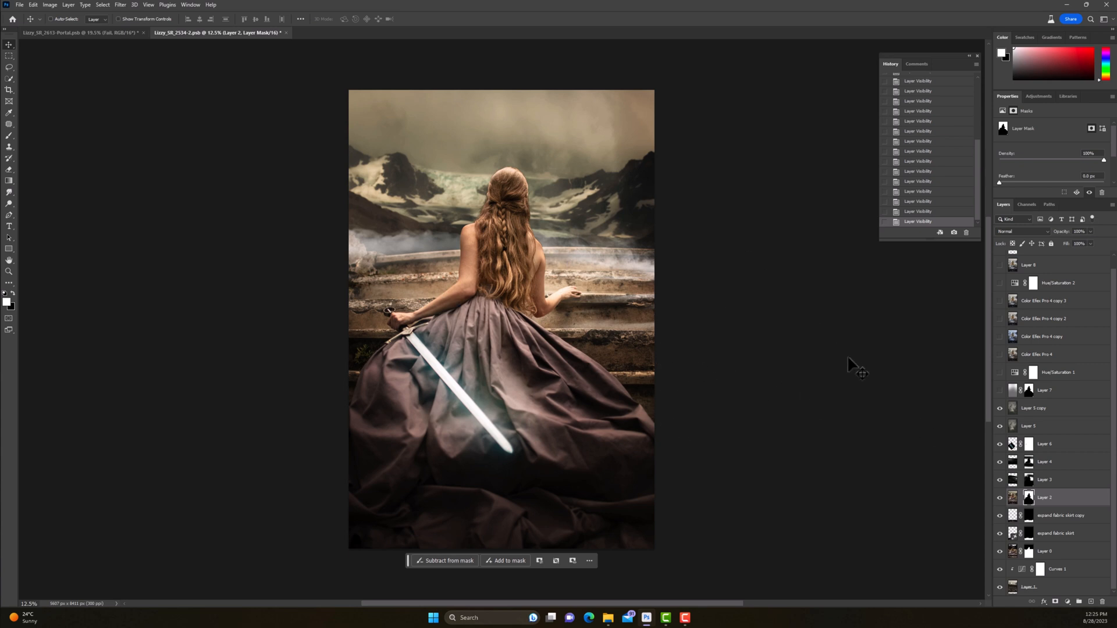
click(999, 393)
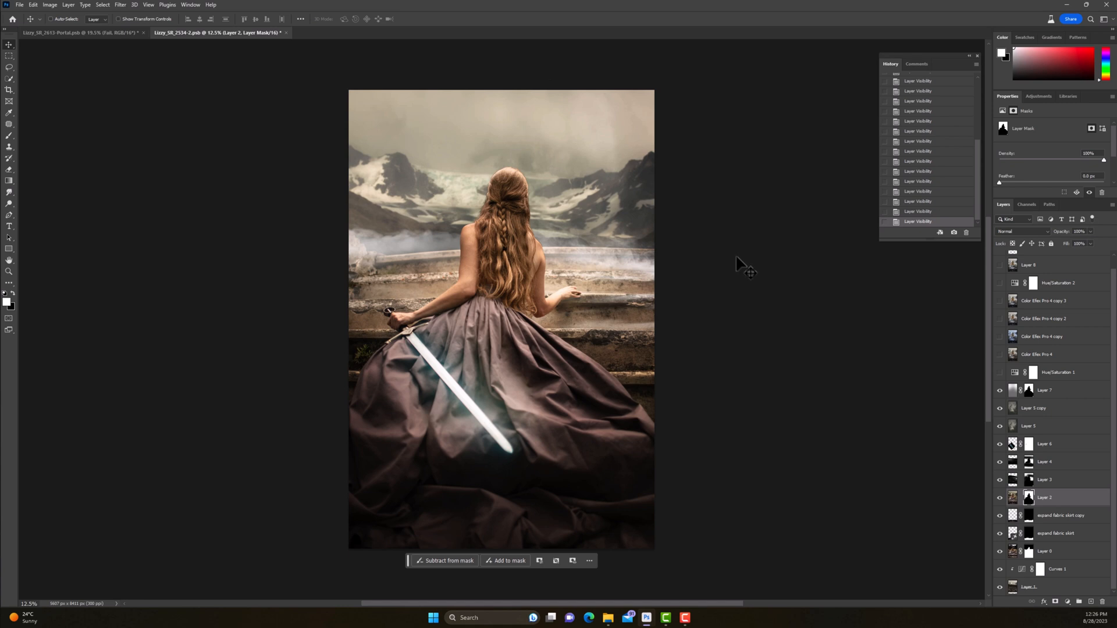
click(999, 373)
Step: Show the Color Efex Pro 4, Color Efex Pro 4 copy and copy 2 layers, comparing their effects on the image
scroll(1012, 407, up, 1)
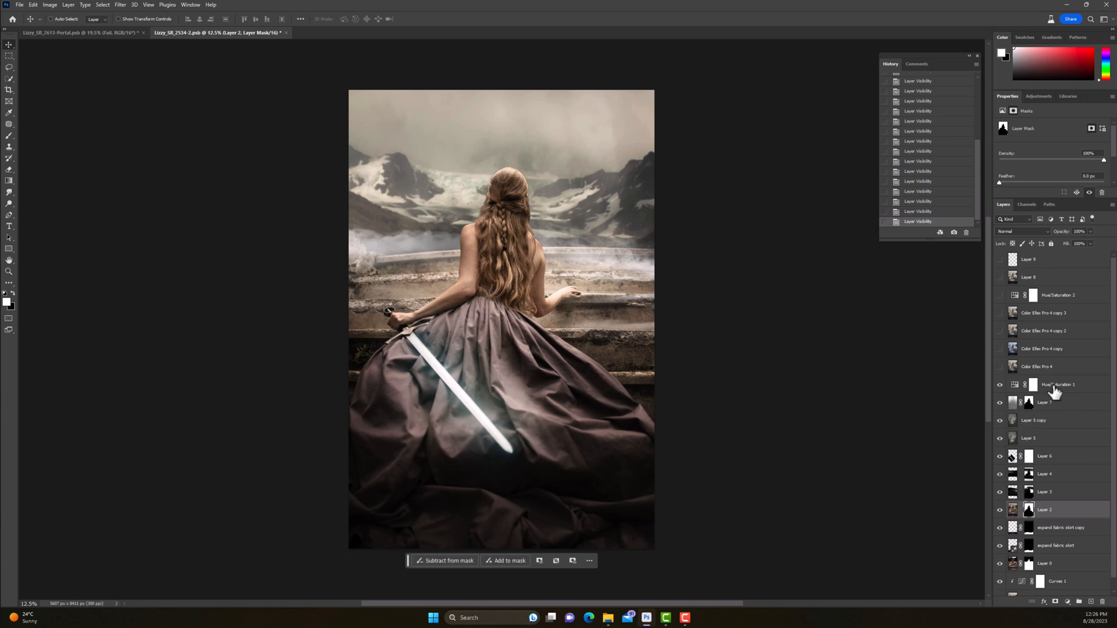
click(1000, 368)
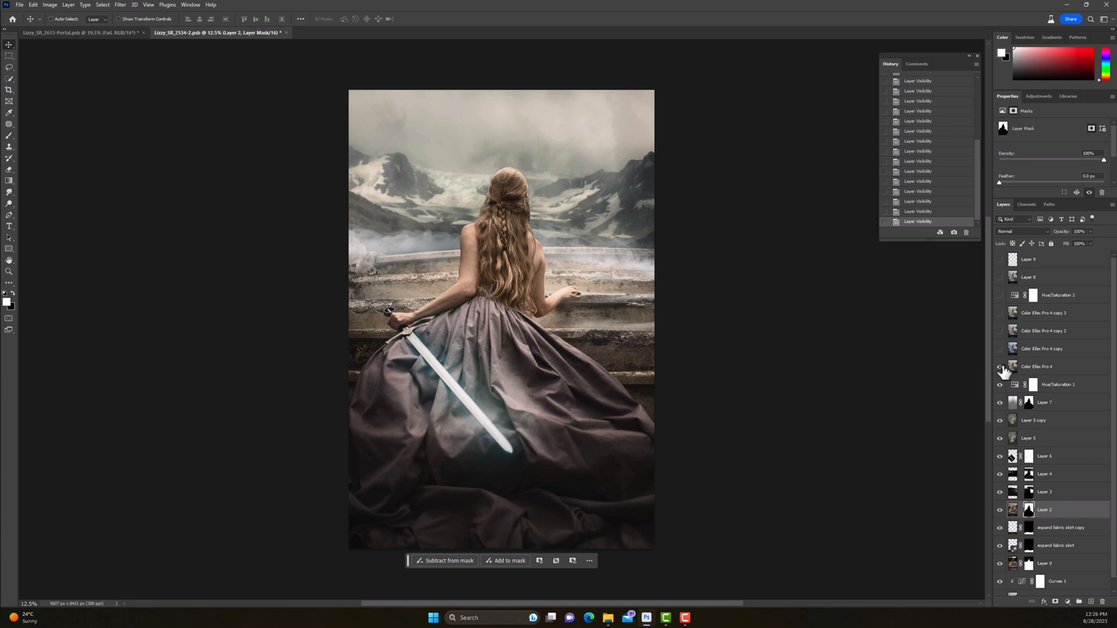
click(1001, 368)
click(998, 349)
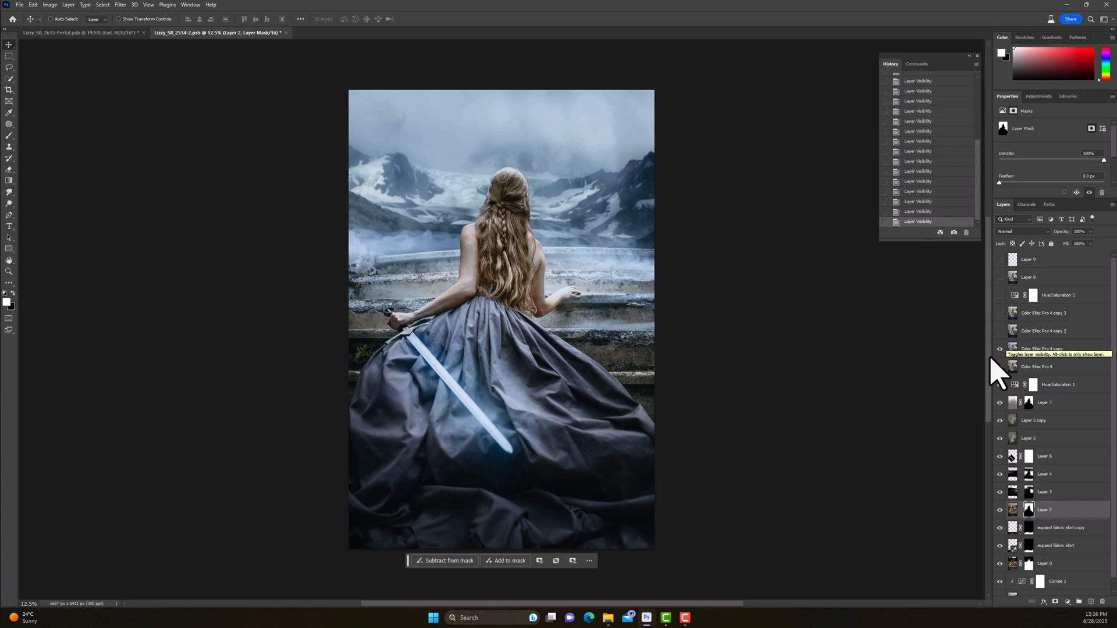
click(1000, 332)
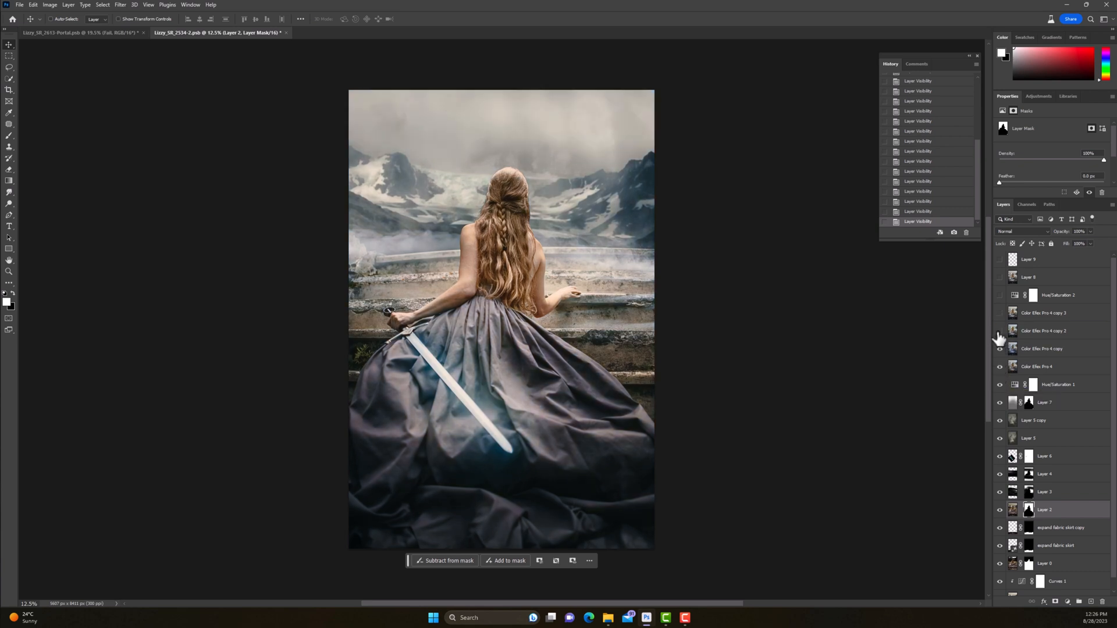
click(1000, 333)
Step: Show the finishing layers Color Efex Pro 4 copy 3, Hue/Saturation 2 and Layer 9
click(999, 314)
click(1000, 297)
click(1001, 260)
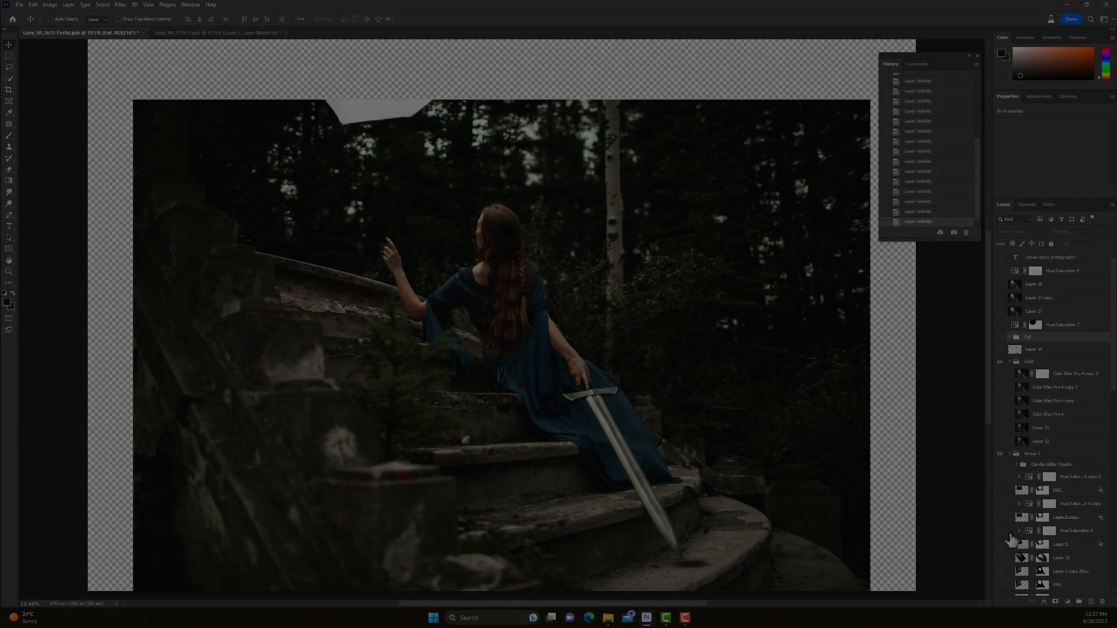
Step: In the Portal document, collapse the floating History panel and show the two white wax candle layers above Layer 0
scroll(1018, 540, down, 10)
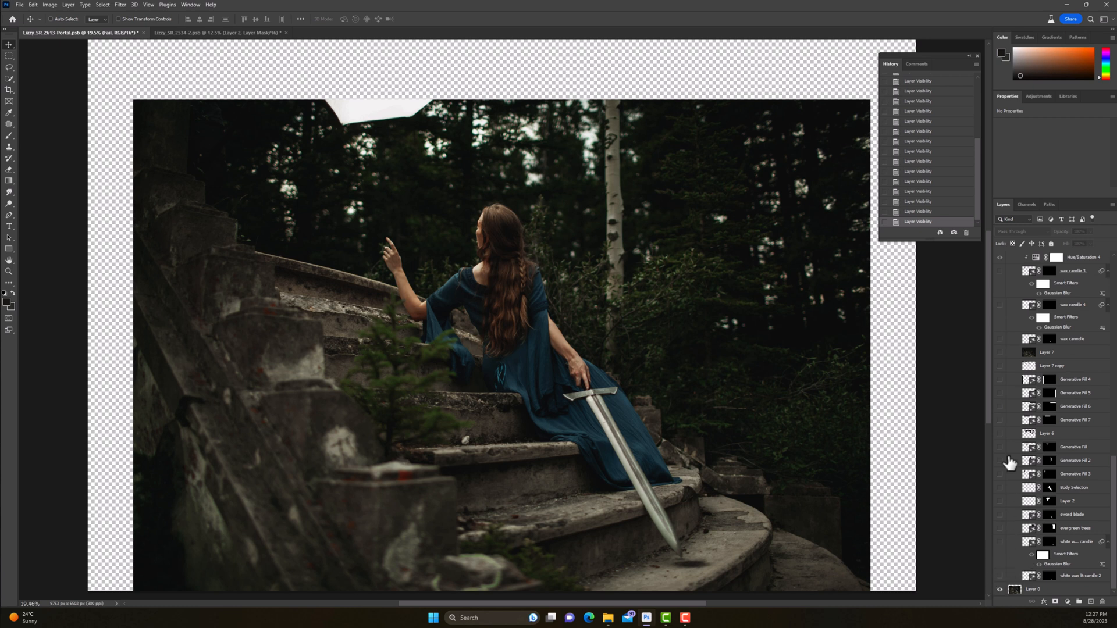
click(969, 56)
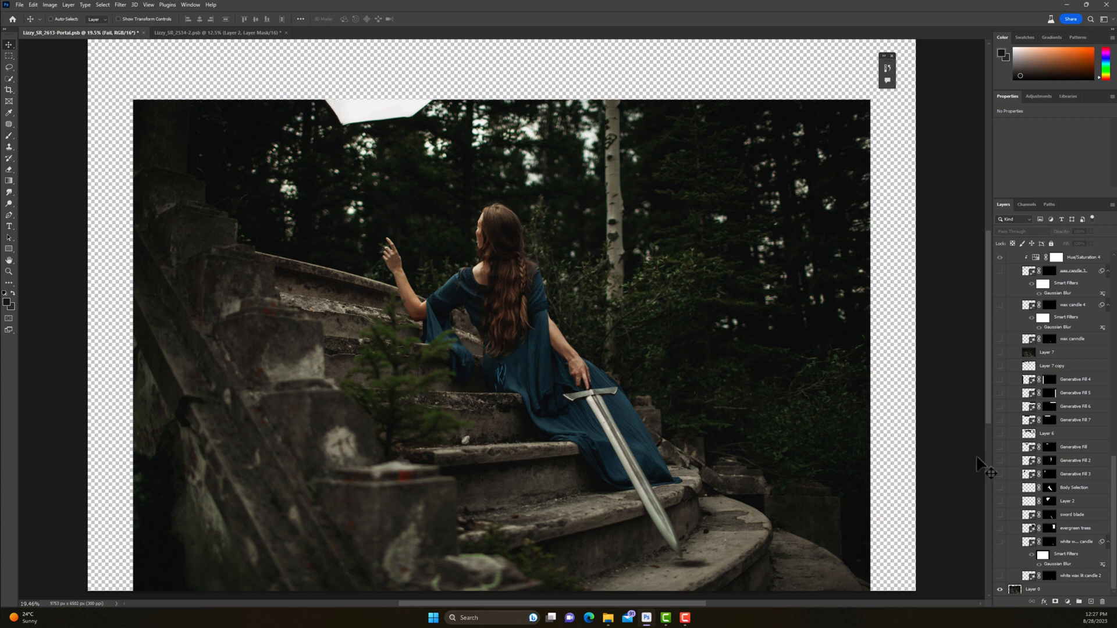
click(1000, 576)
click(999, 541)
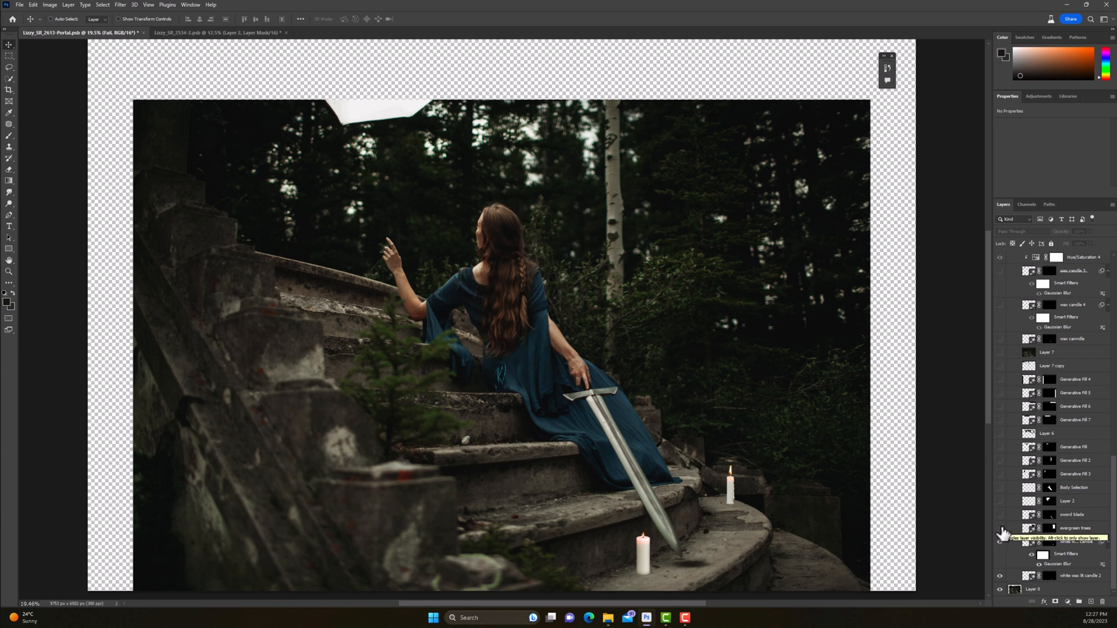
Step: Show the evergreen trees and sword blade layers, toggling the sword blade to compare it with the original sword
click(1000, 529)
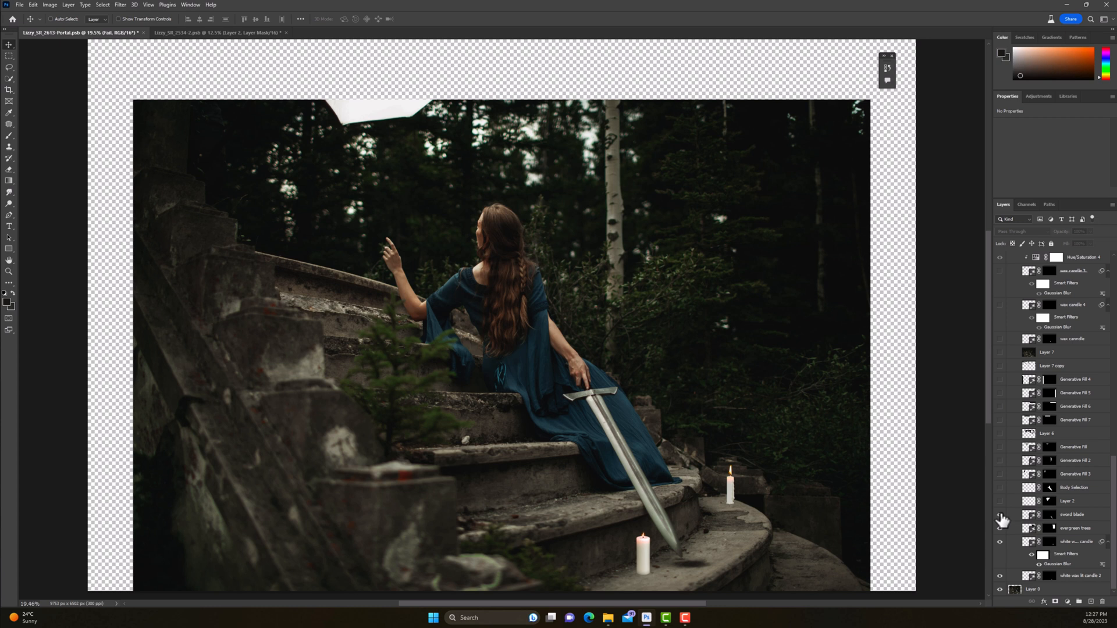
click(1000, 516)
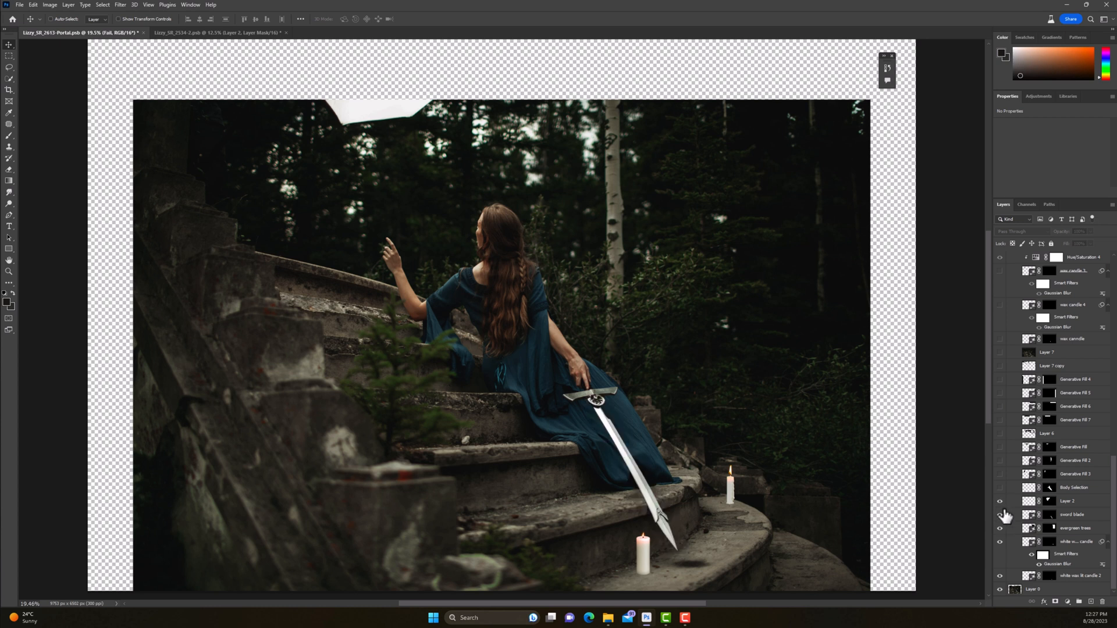
click(1000, 516)
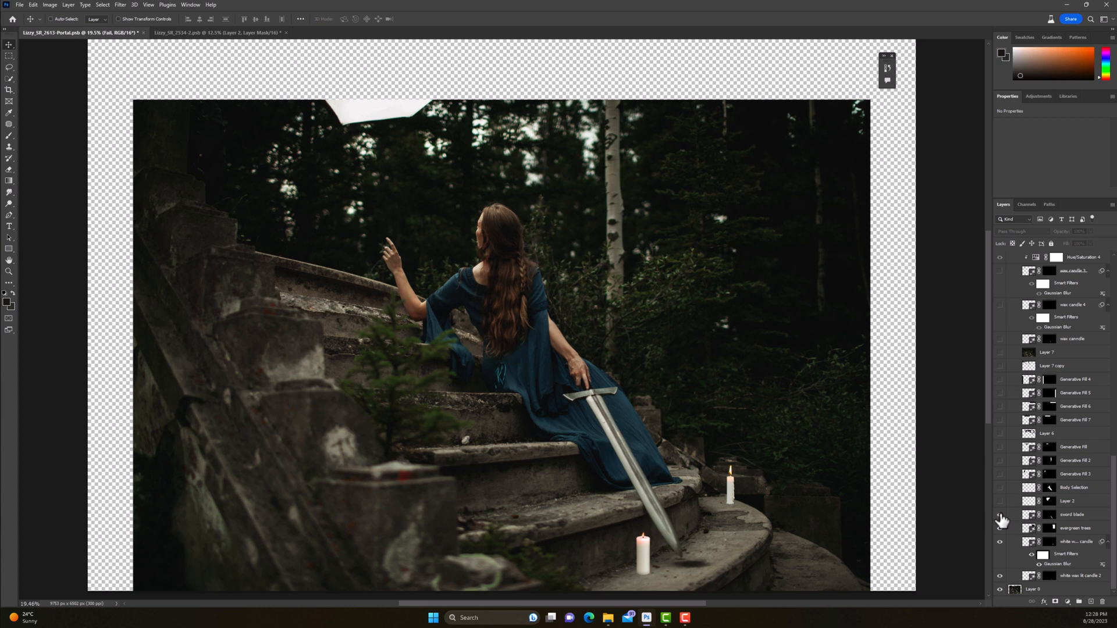
click(1000, 516)
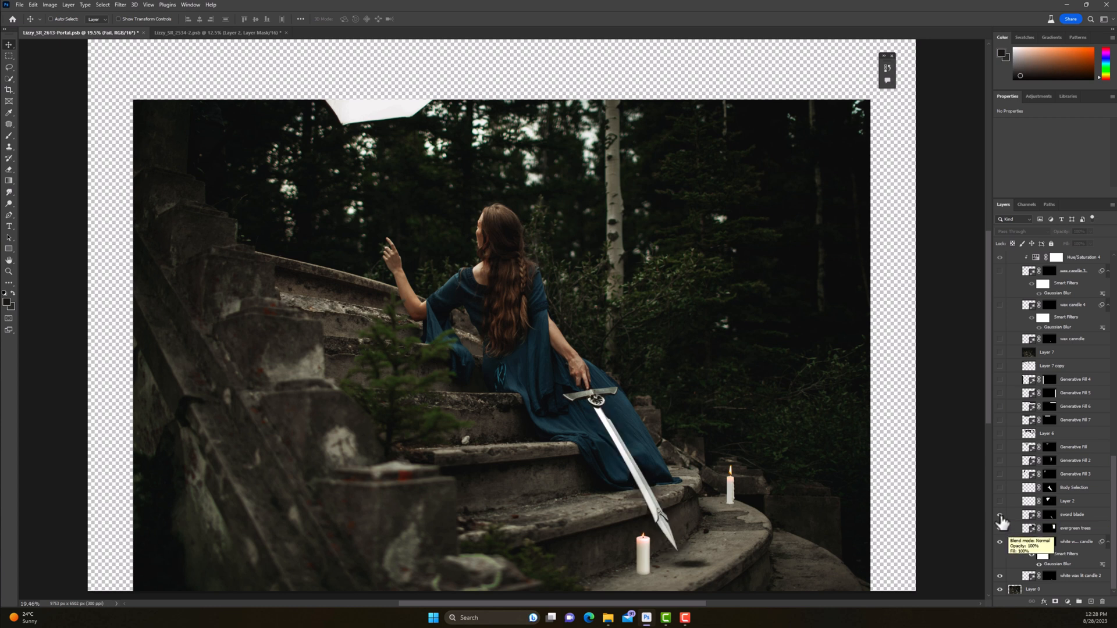
click(1000, 516)
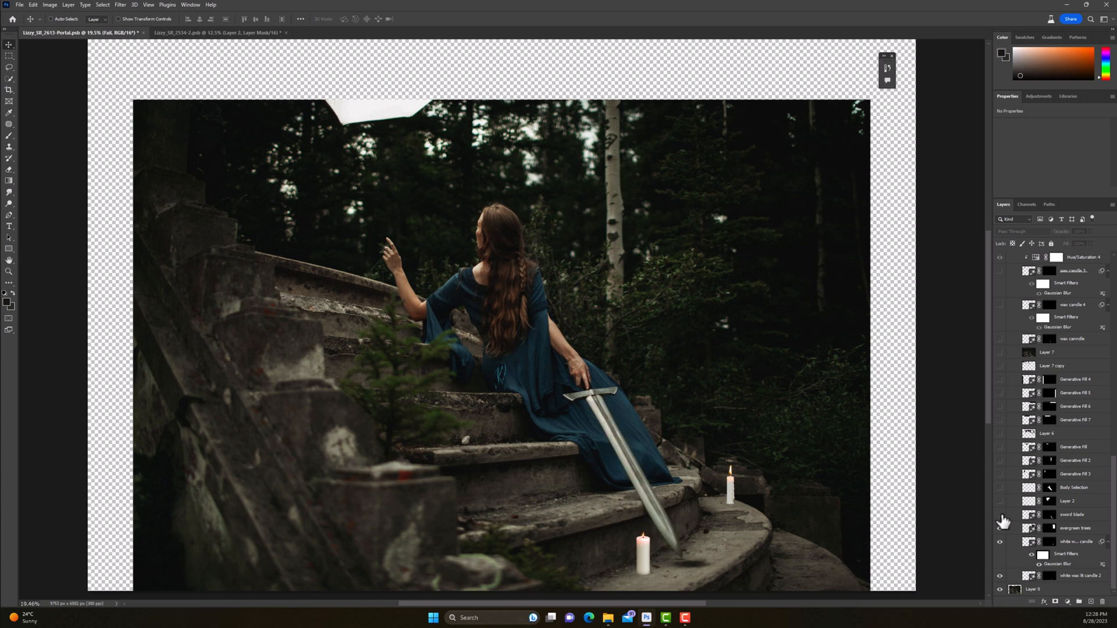
click(1000, 515)
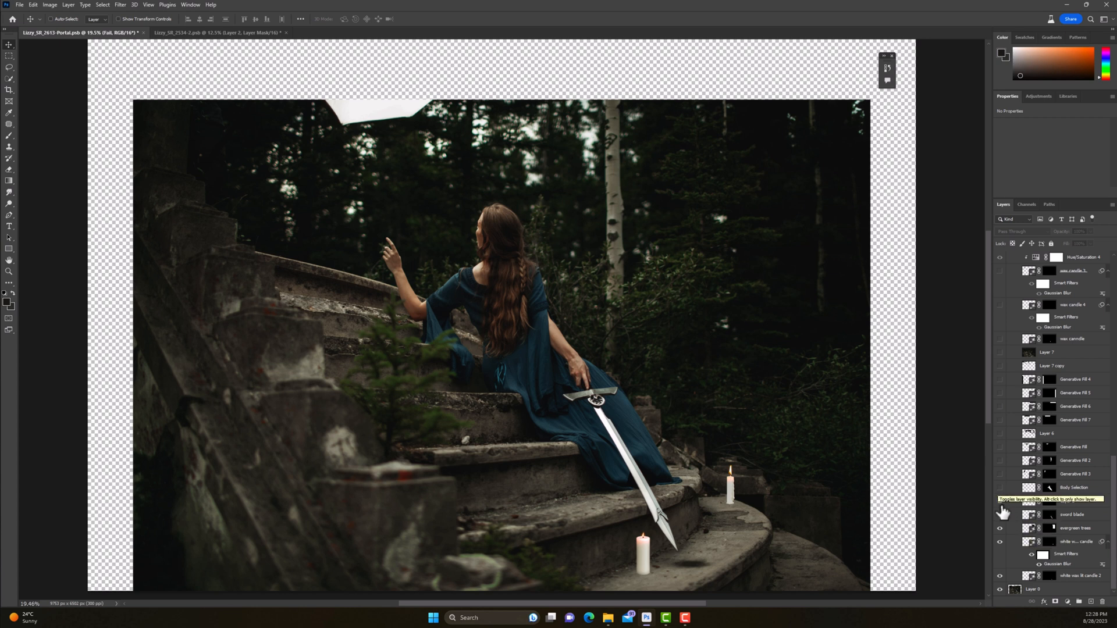
Step: Show the layers from Layer 2 up through Layer 6, isolating Layer 6 to inspect its painted background patches
click(1000, 499)
drag(1000, 478, 1000, 435)
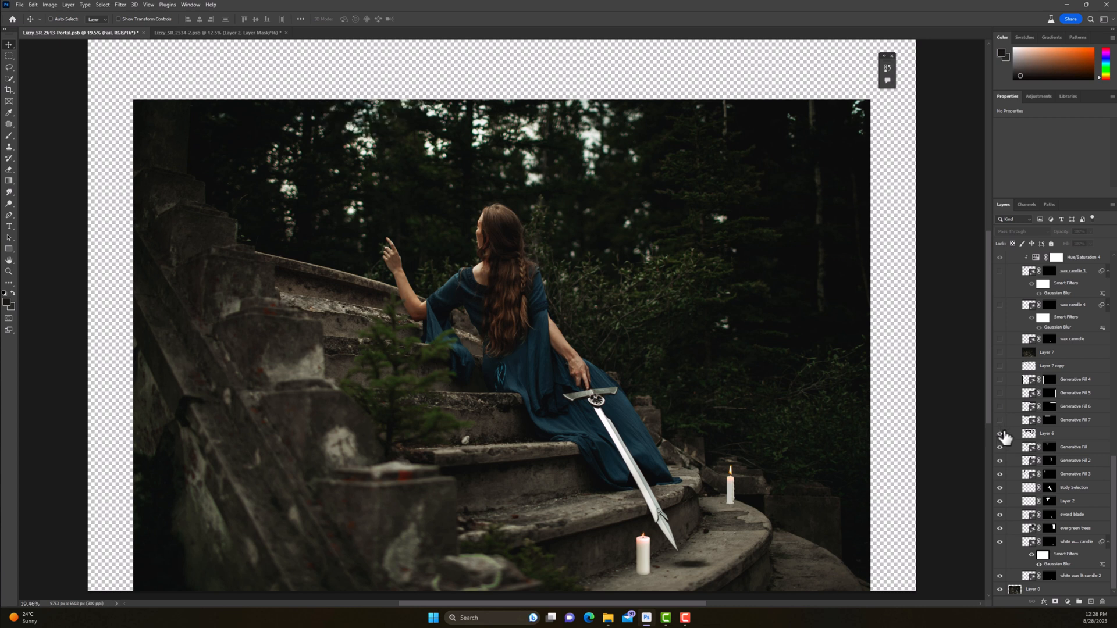
alt+click(1001, 434)
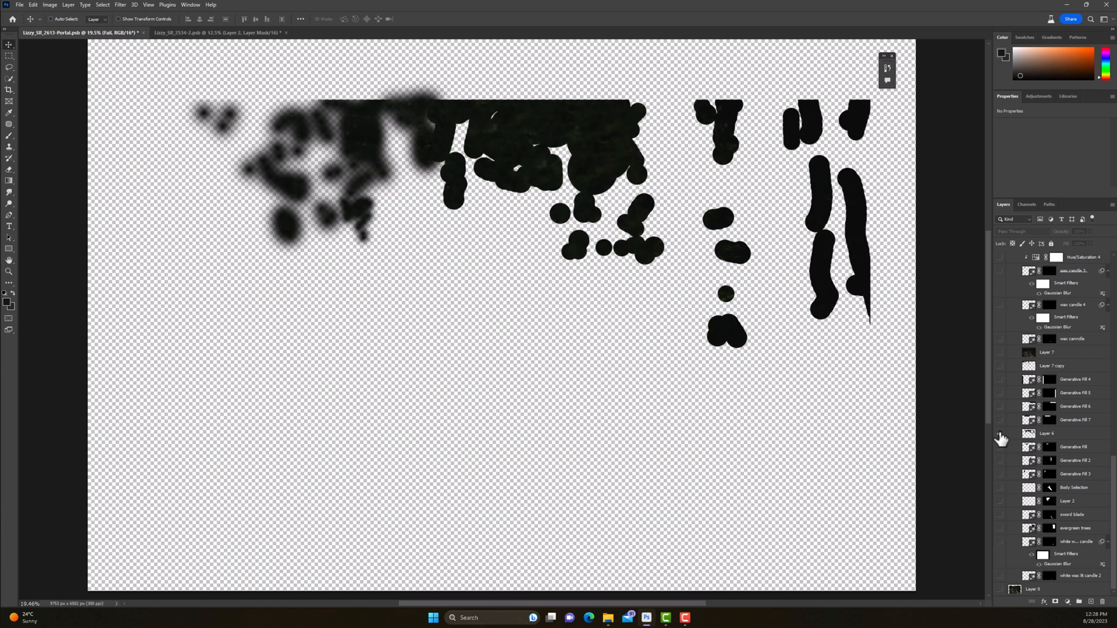
alt+click(1001, 434)
alt+click(1000, 434)
alt+click(1001, 434)
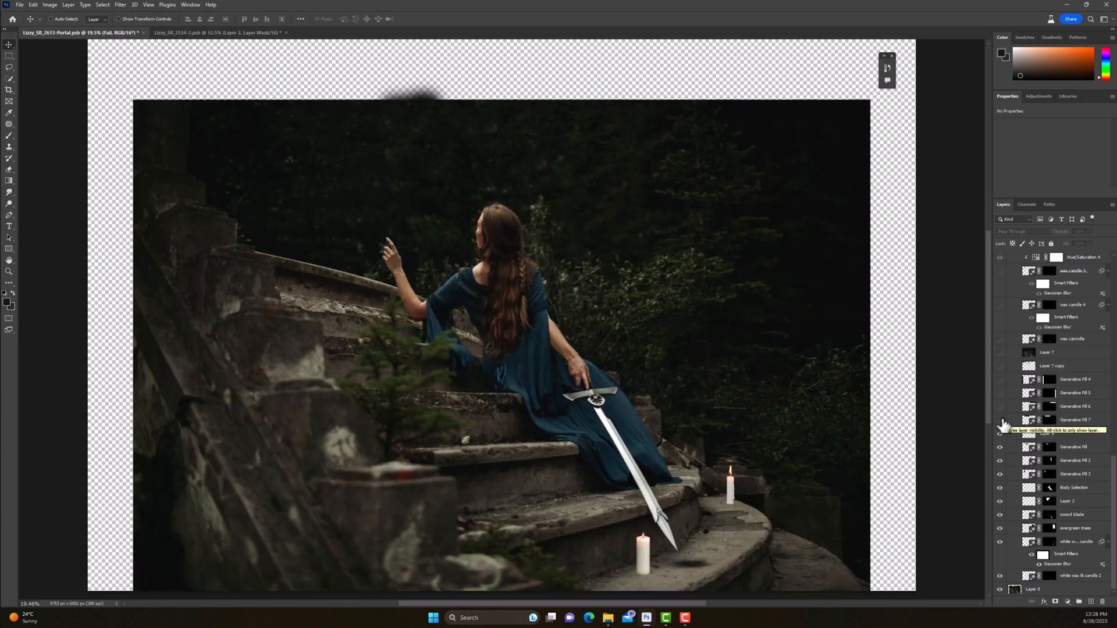
Step: Show the Generative Fill 7, 6, 5 and 4 layers to fill the extended canvas around the photo
click(997, 421)
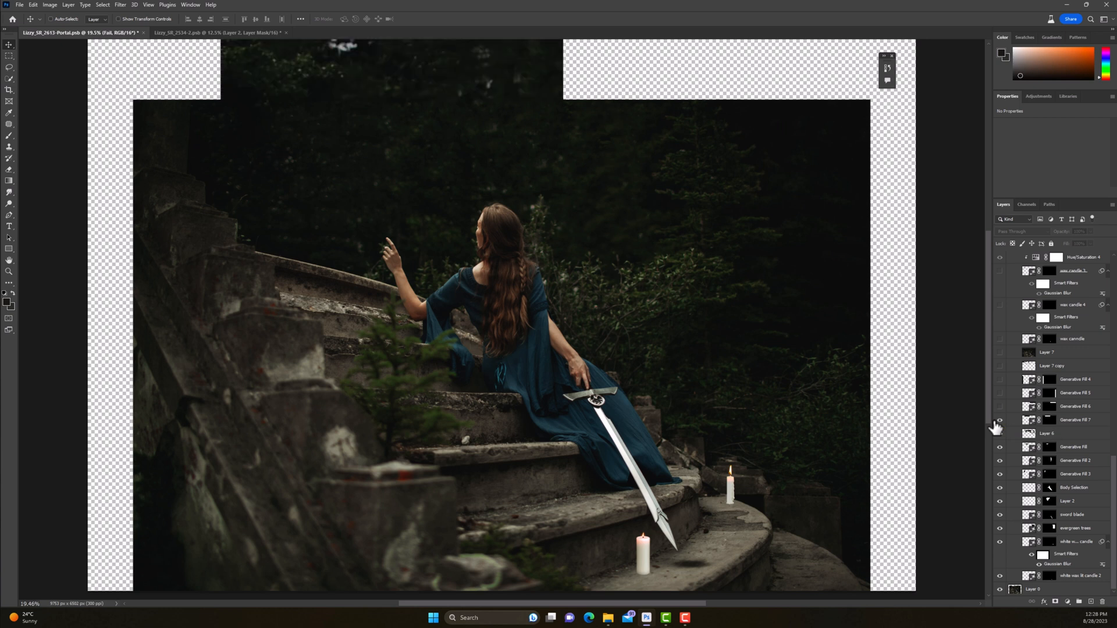
click(999, 407)
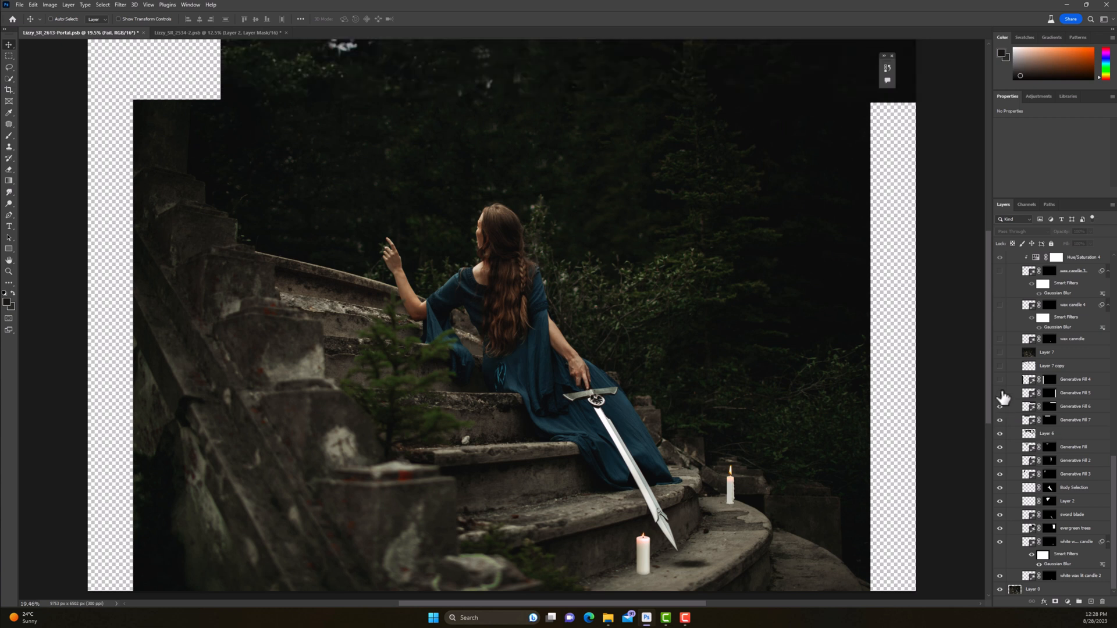
click(1000, 393)
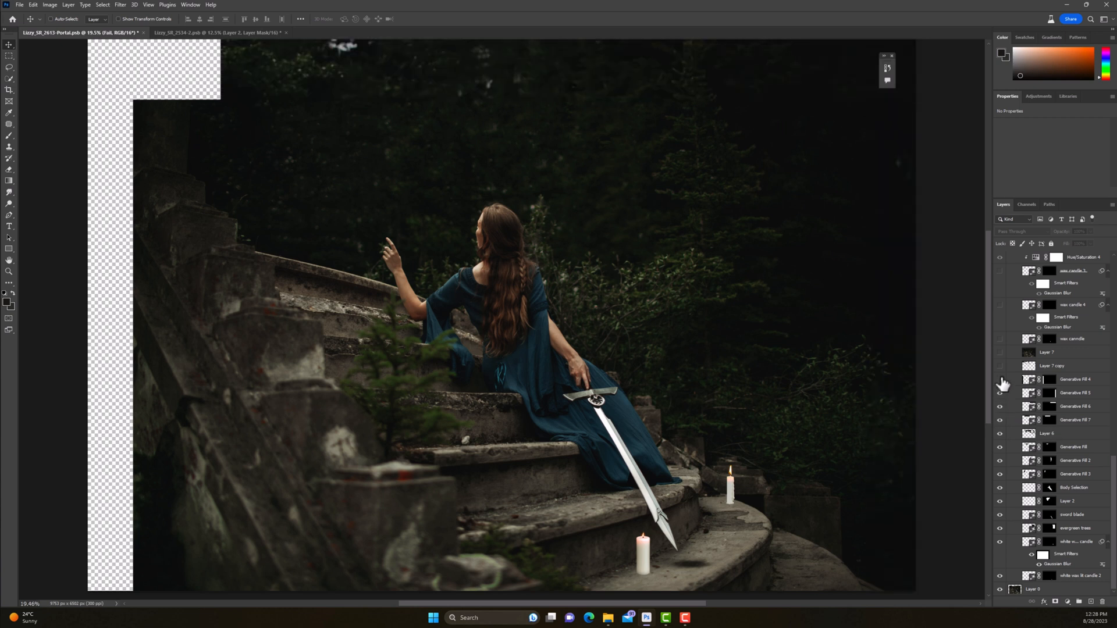
click(1001, 379)
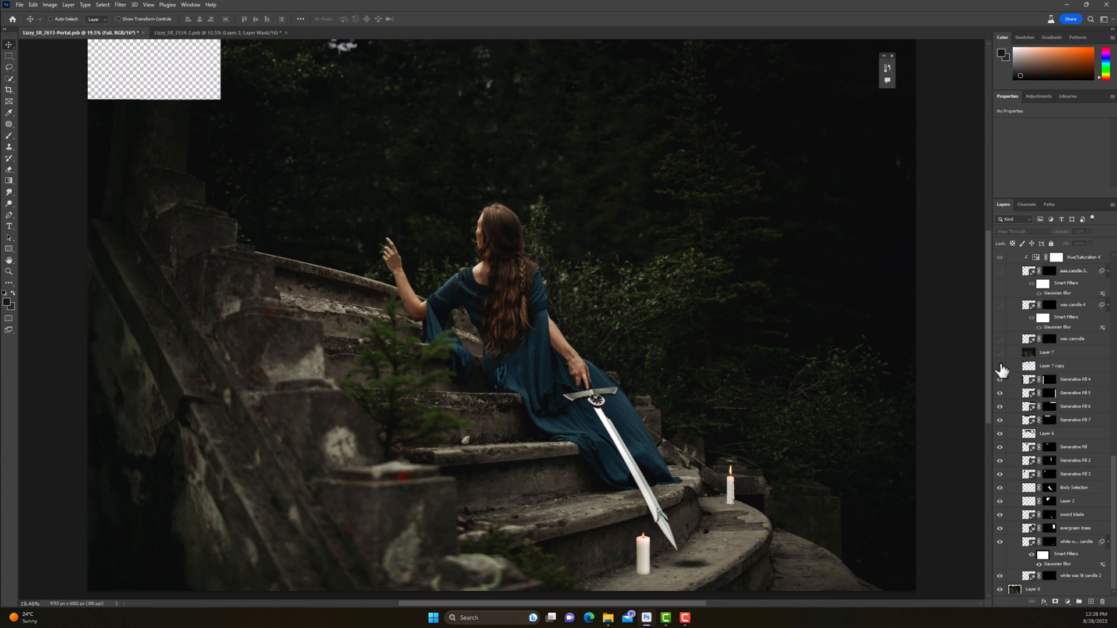
Step: Show Layer 7 copy and Layer 7, toggling visibility to compare the filled corner with and without the patch
click(1000, 366)
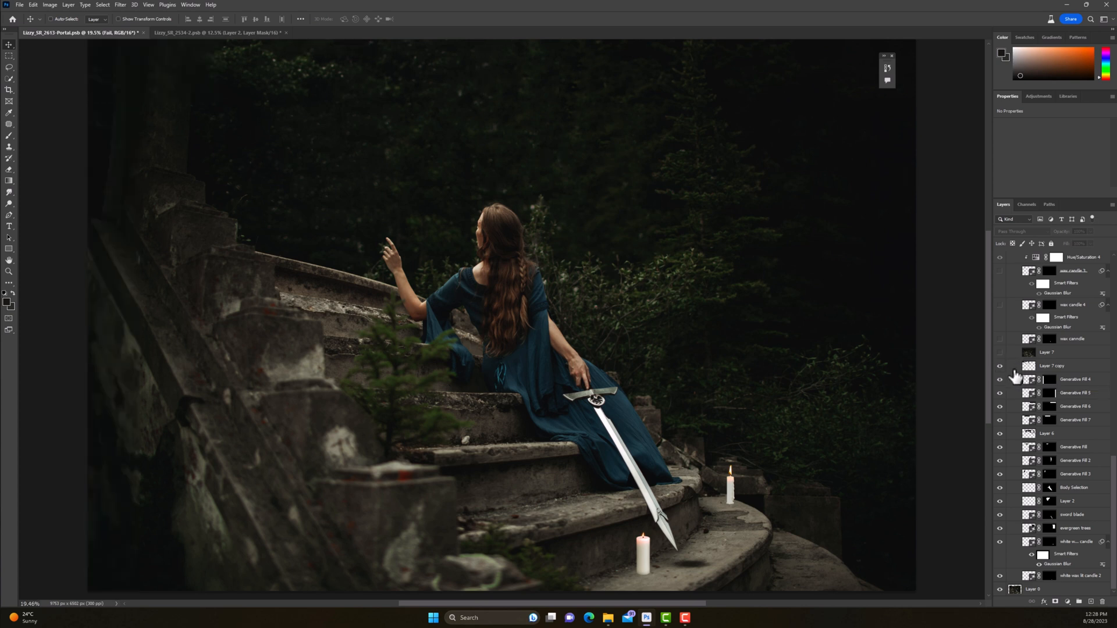
alt+click(1000, 366)
alt+click(1000, 366)
click(1000, 367)
click(1000, 367)
Step: Show the wax candle layers above Layer 7 together with their clipped Hue/Saturation and Levels adjustments
scroll(1030, 408, up, 3)
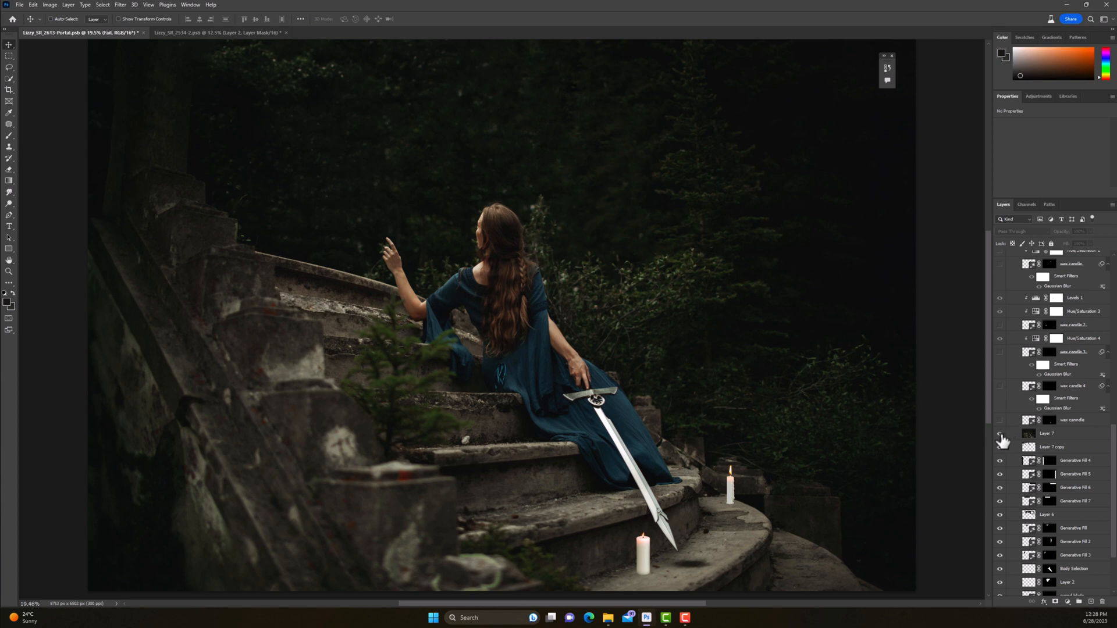
click(999, 386)
click(1000, 352)
click(999, 325)
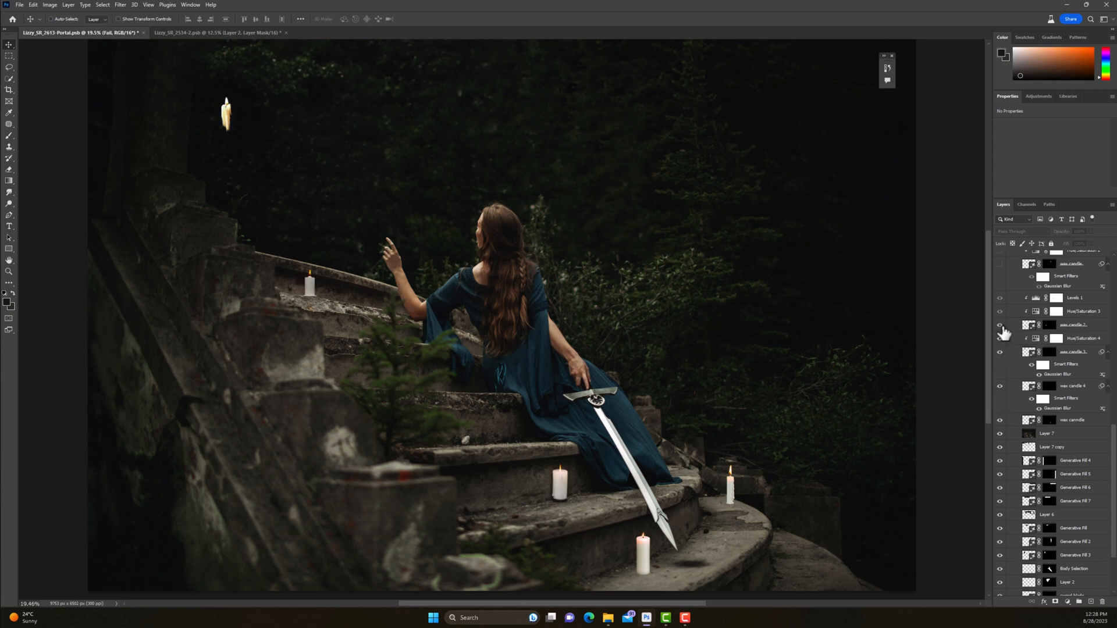
scroll(1009, 369, up, 5)
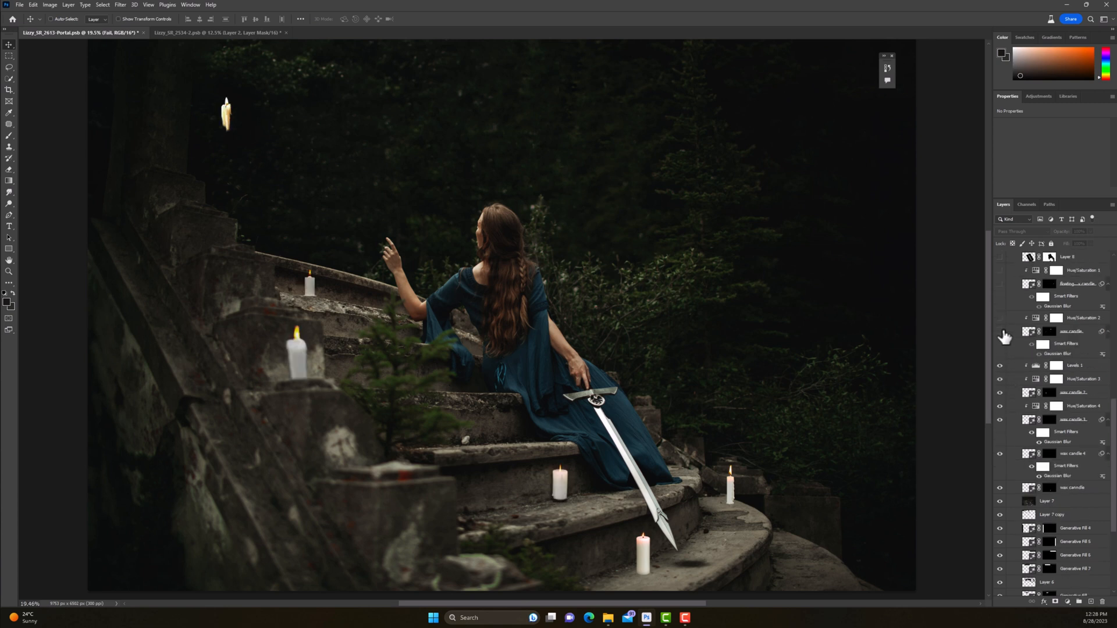
click(1000, 331)
Step: Show Hue/Saturation 2, the floating candle with Hue/Saturation 1, and the sword glow layer at the top of Group 1
scroll(1012, 381, up, 1)
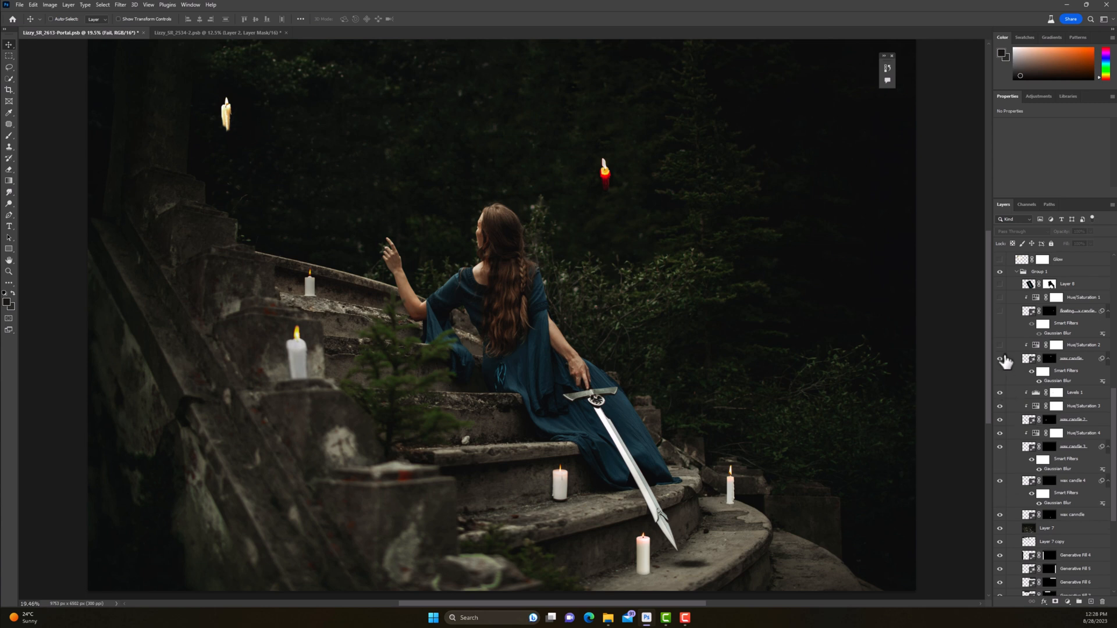
click(1000, 345)
click(999, 311)
scroll(1004, 384, up, 4)
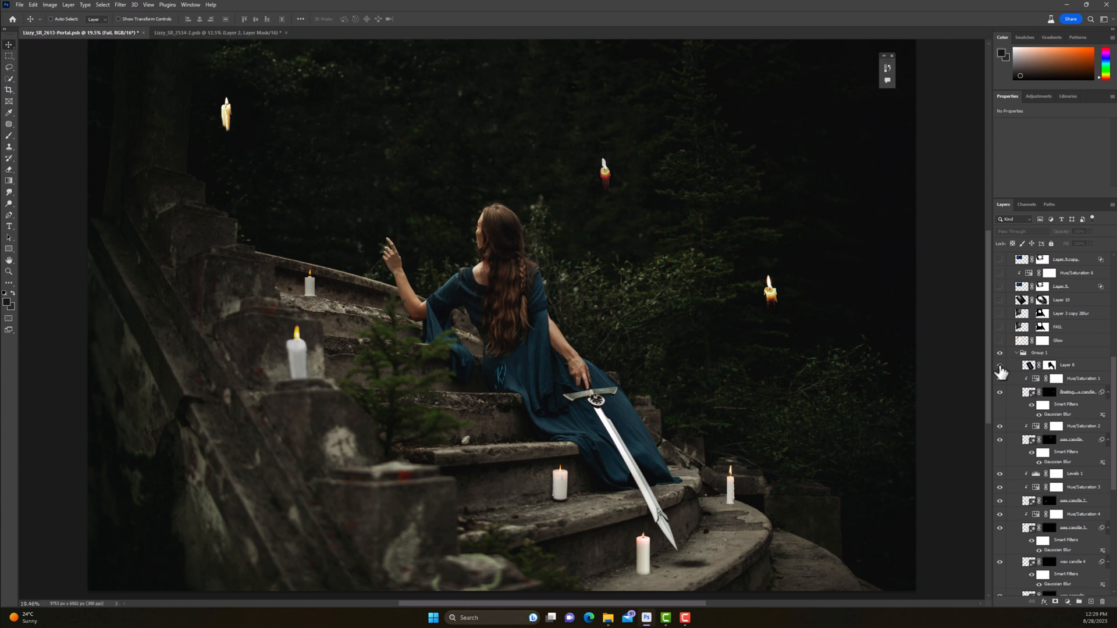
click(999, 366)
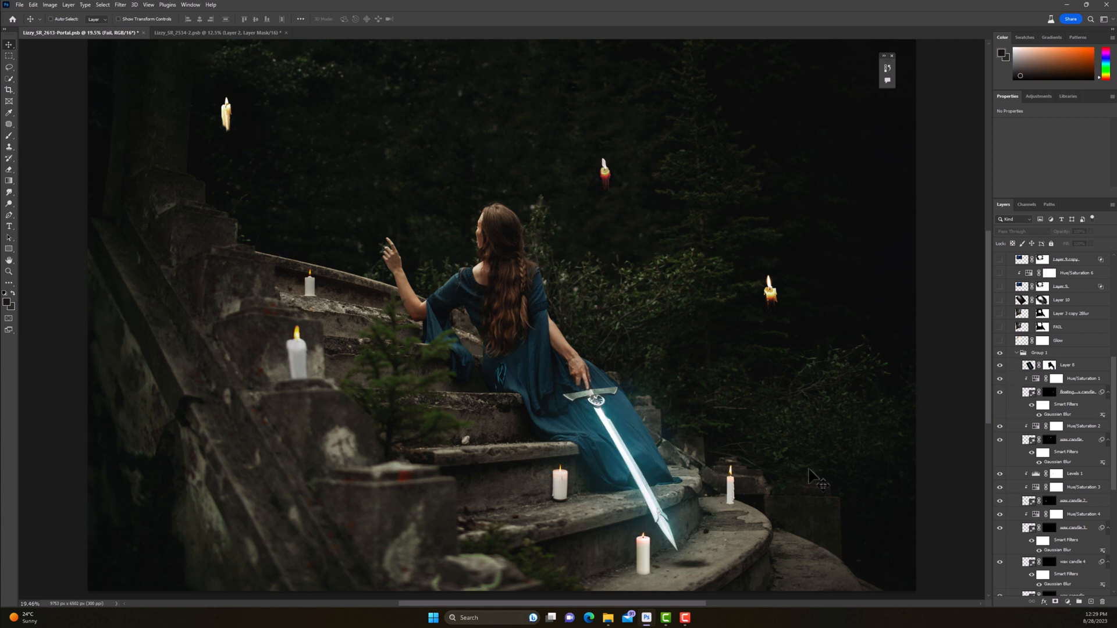
Step: Show the Glow layer, toggling it for comparison, and the two portal layers directly above it, including Layer 3 copy 2Blur
scroll(1019, 449, up, 5)
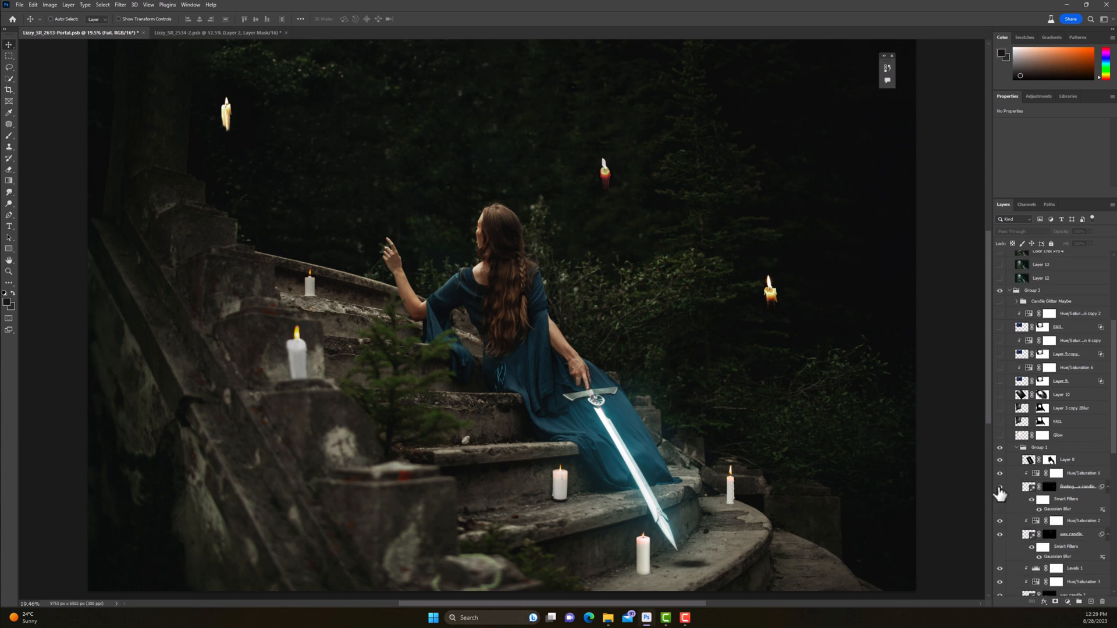
click(1001, 436)
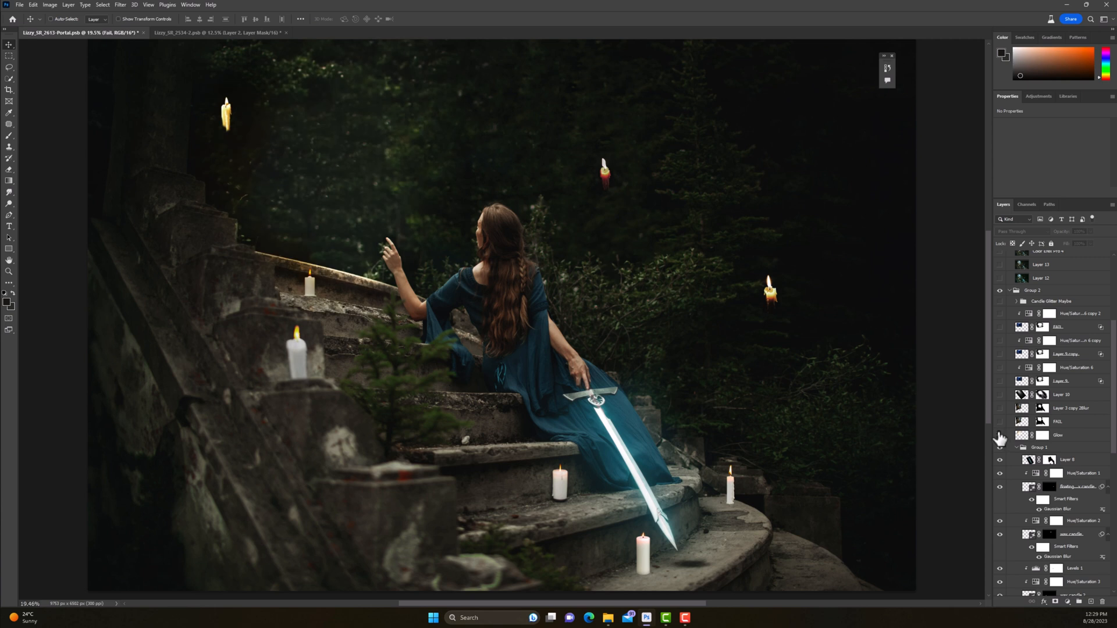
click(1000, 436)
click(1000, 421)
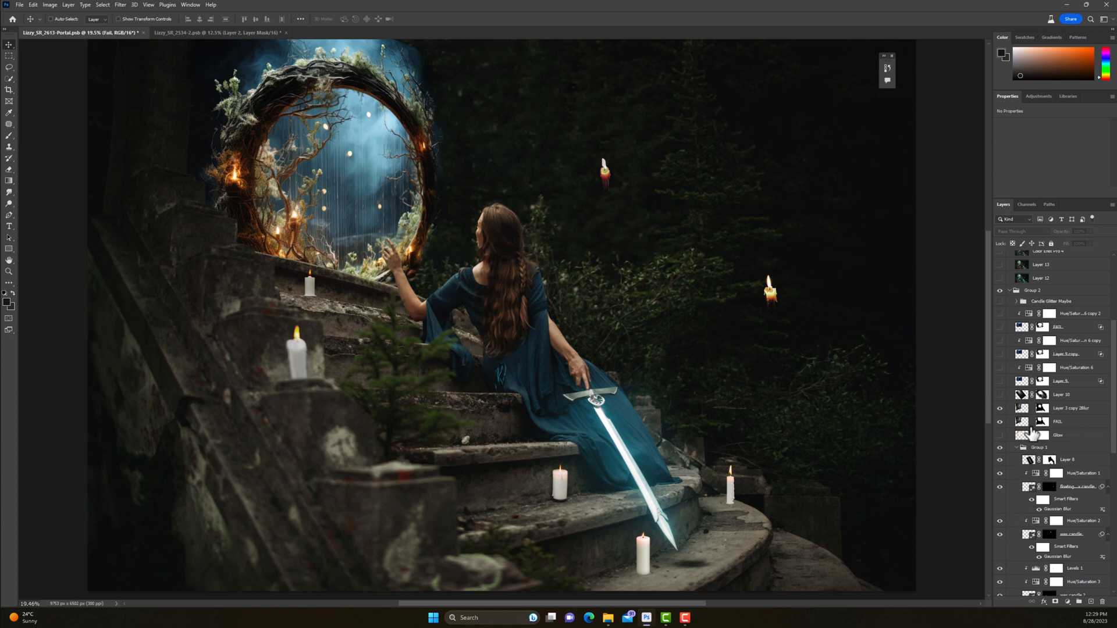
click(1001, 437)
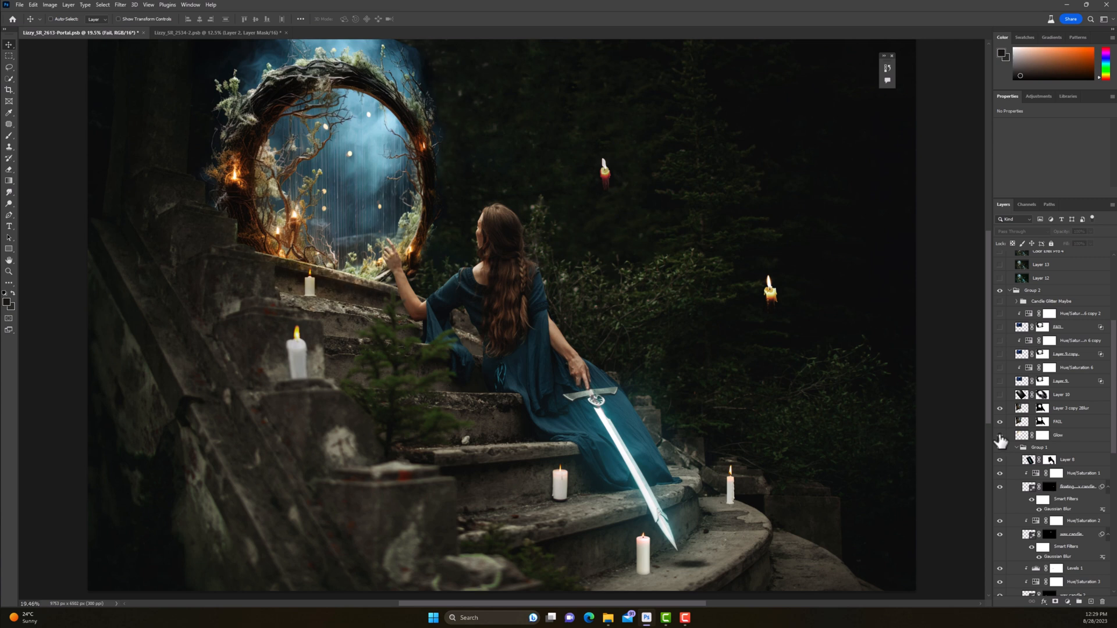
Step: Show Layer 10, then Layer 9 and Layer 9 copy over the portal ring with their Hue/Saturation 6 adjustments
click(1001, 401)
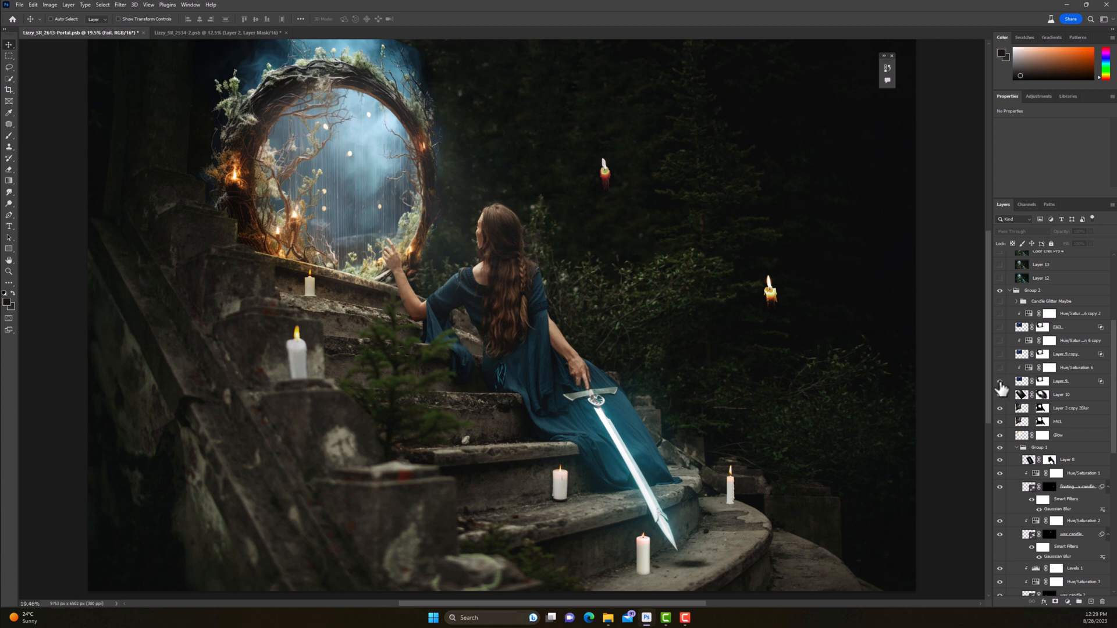
click(999, 382)
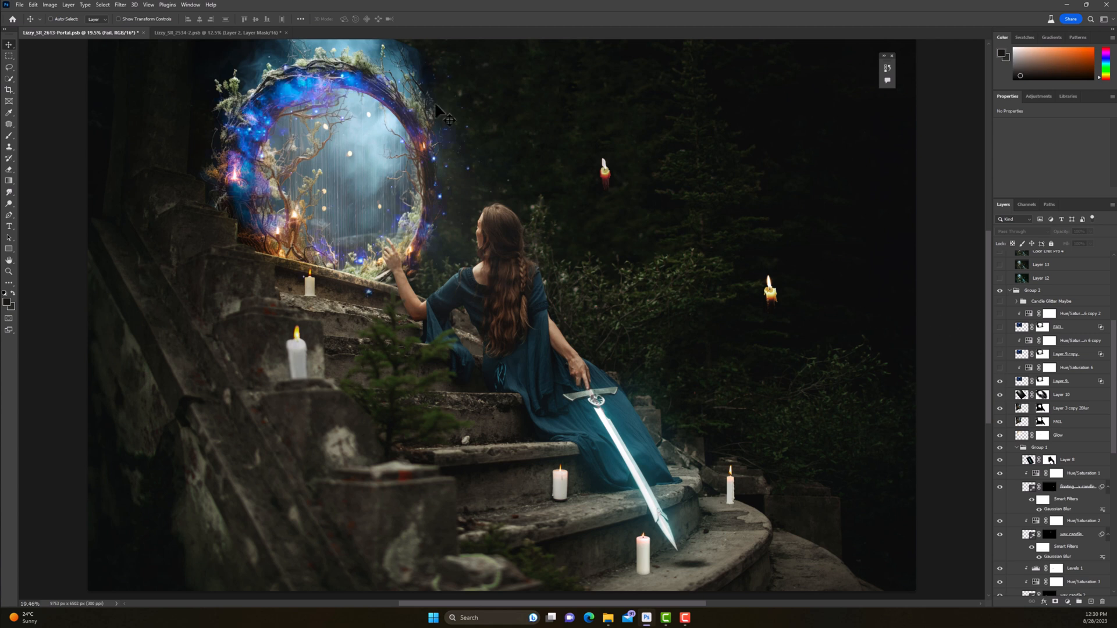
click(1000, 368)
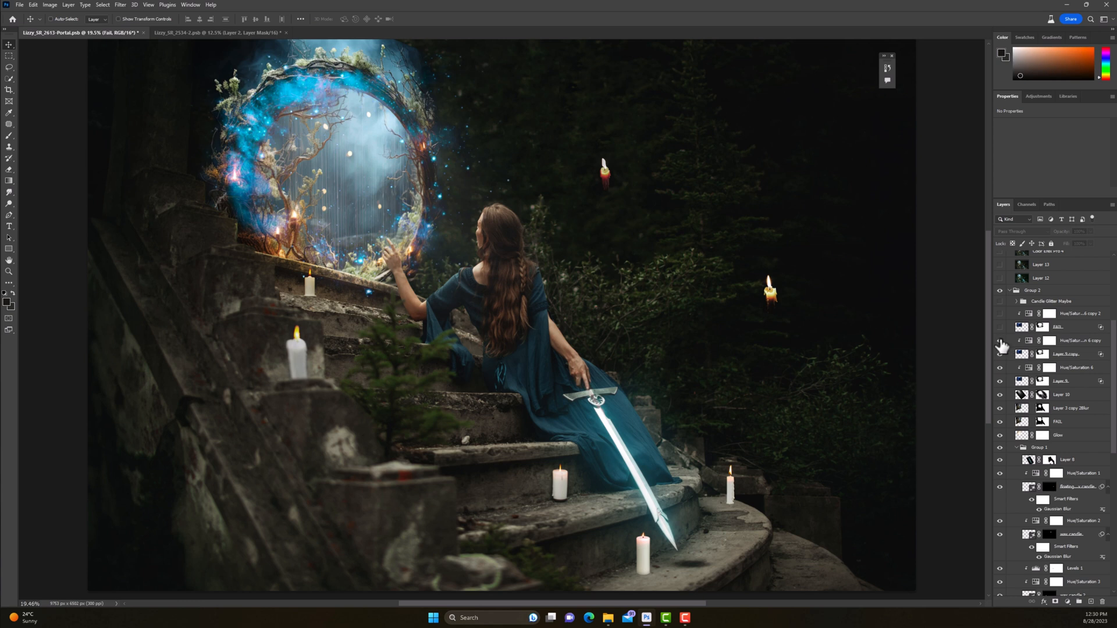
click(1000, 340)
Step: Preview the Candle Glitter Maybe group over the candle flames, and hide it again
scroll(999, 361, up, 1)
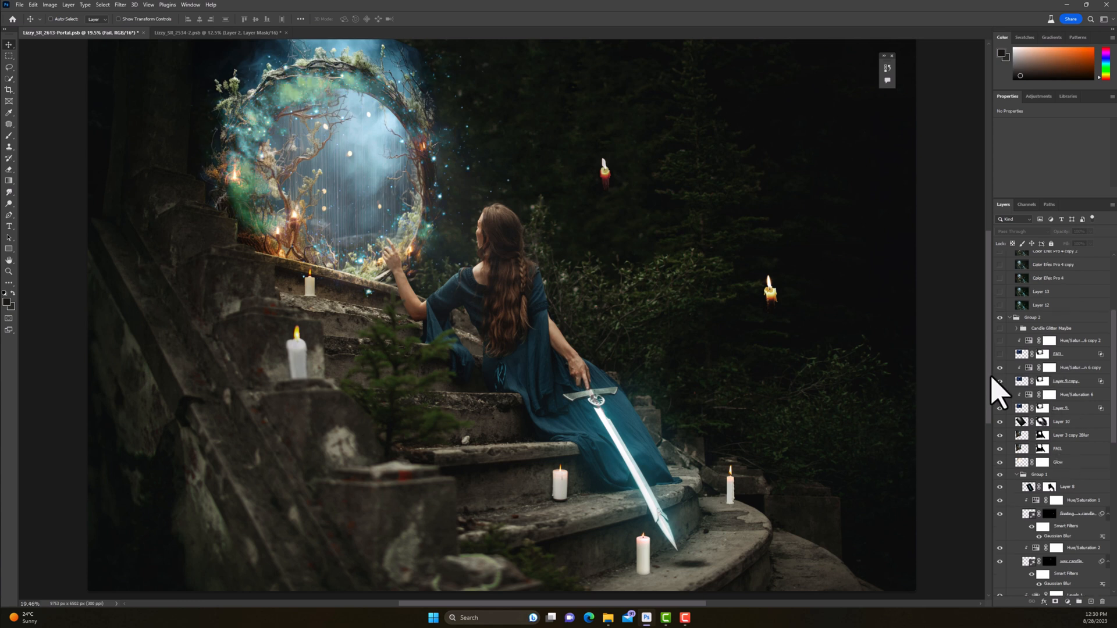
click(1001, 352)
click(1000, 329)
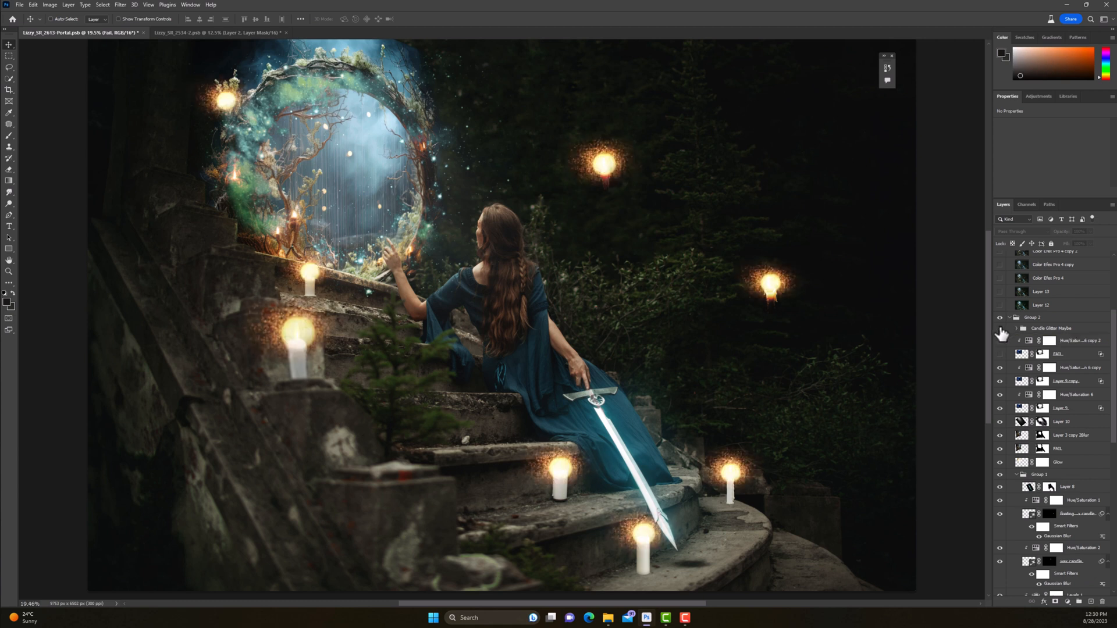
click(1000, 330)
Step: Show Layer 13 in the Color group, toggling it to compare before and after, and select it
scroll(1023, 401, up, 3)
scroll(1023, 401, up, 5)
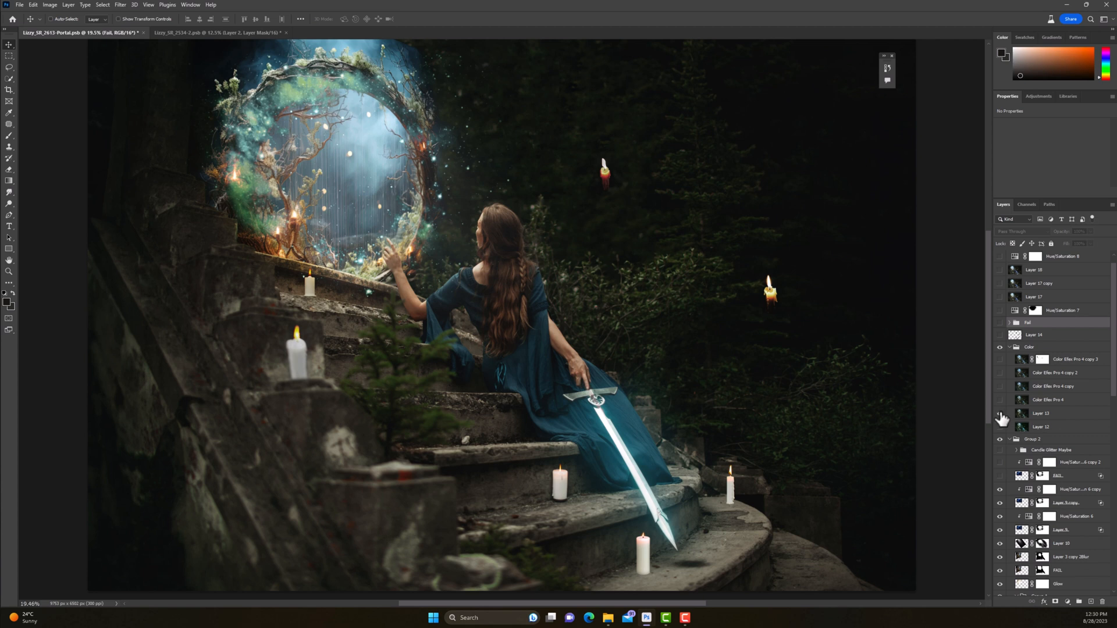
click(1000, 413)
click(1000, 414)
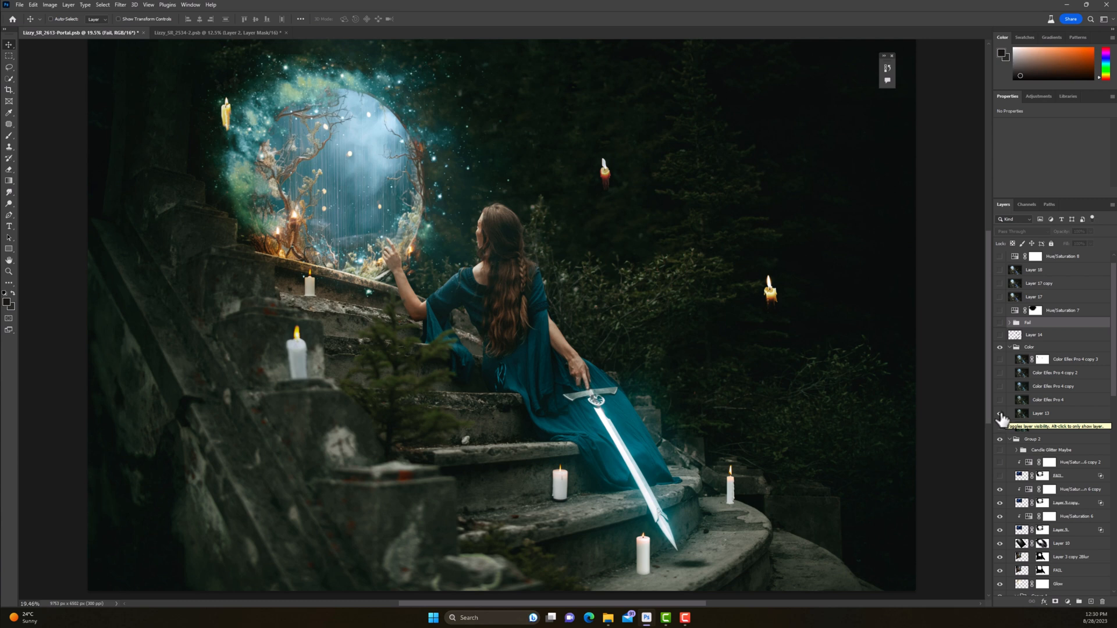
click(1000, 414)
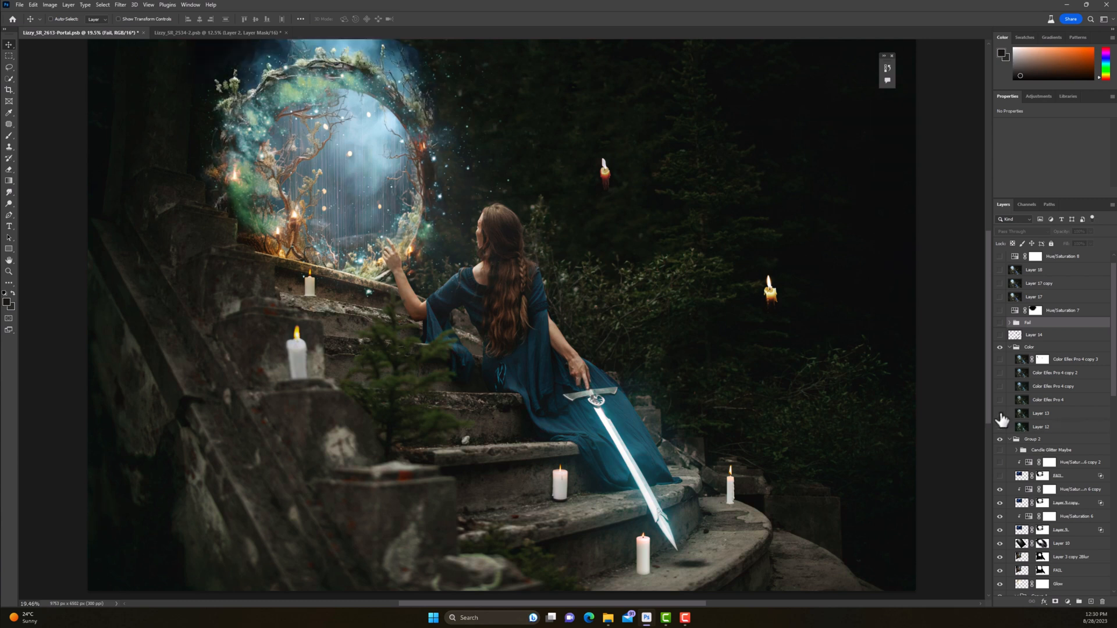
click(1000, 414)
click(1060, 416)
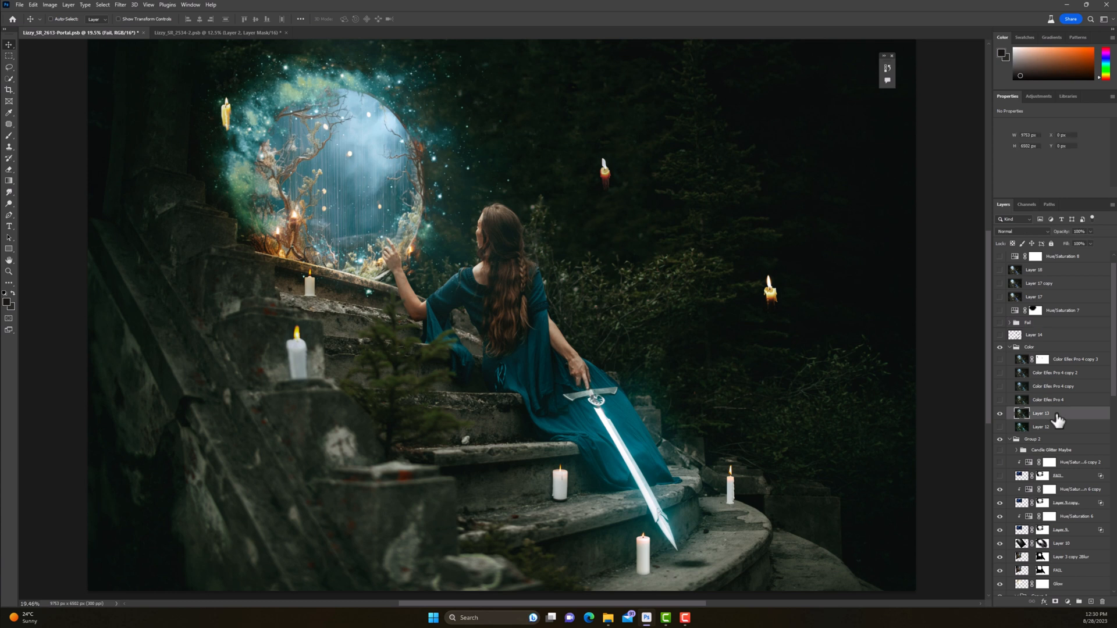
Step: Show Color Efex Pro 4 and its copy, copy 2 and copy 3 layers, toggling some to compare the colour grading
click(1000, 401)
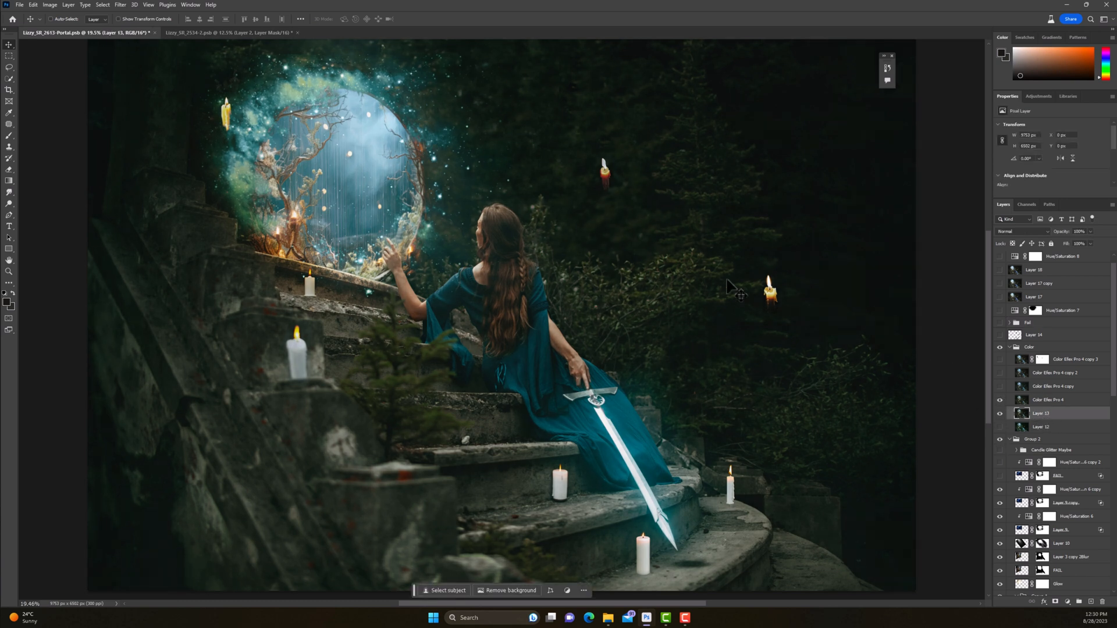
click(1001, 401)
click(999, 387)
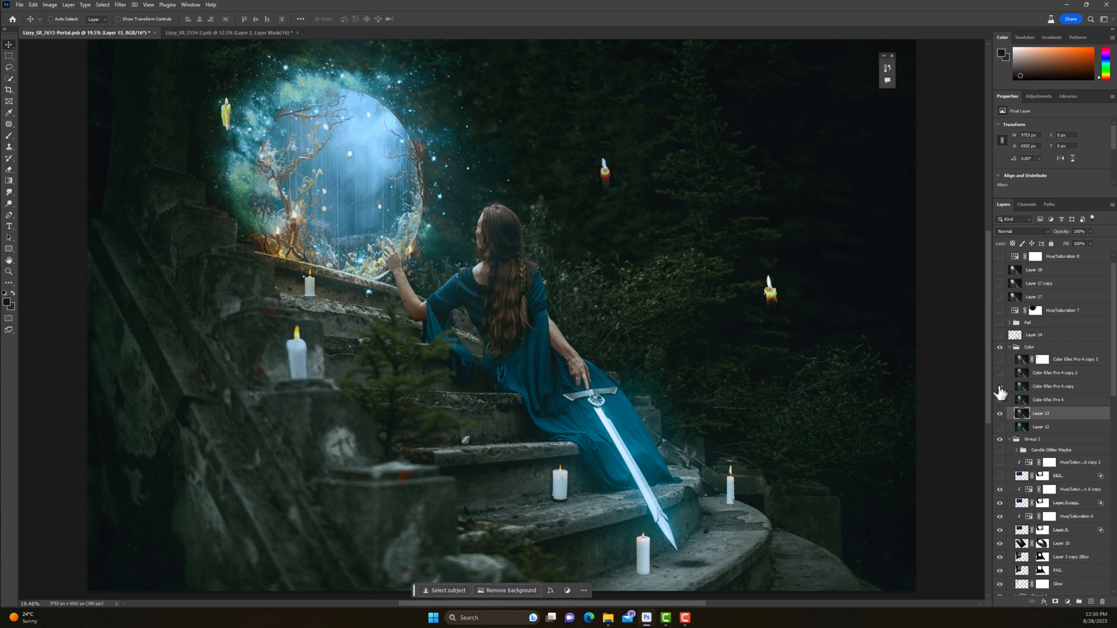
click(1000, 400)
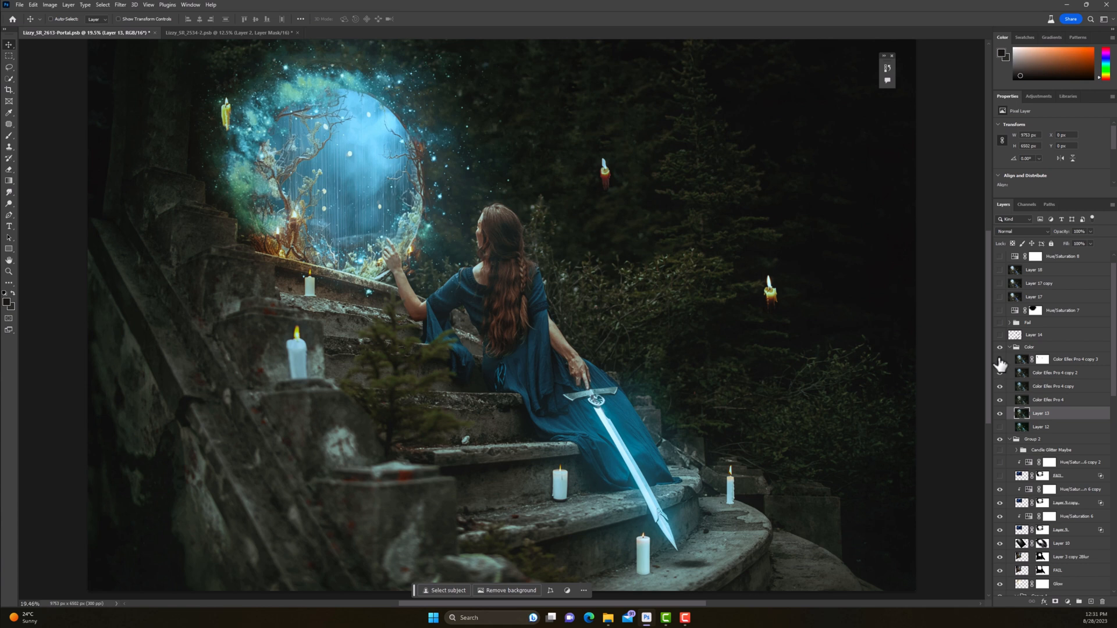
click(1001, 363)
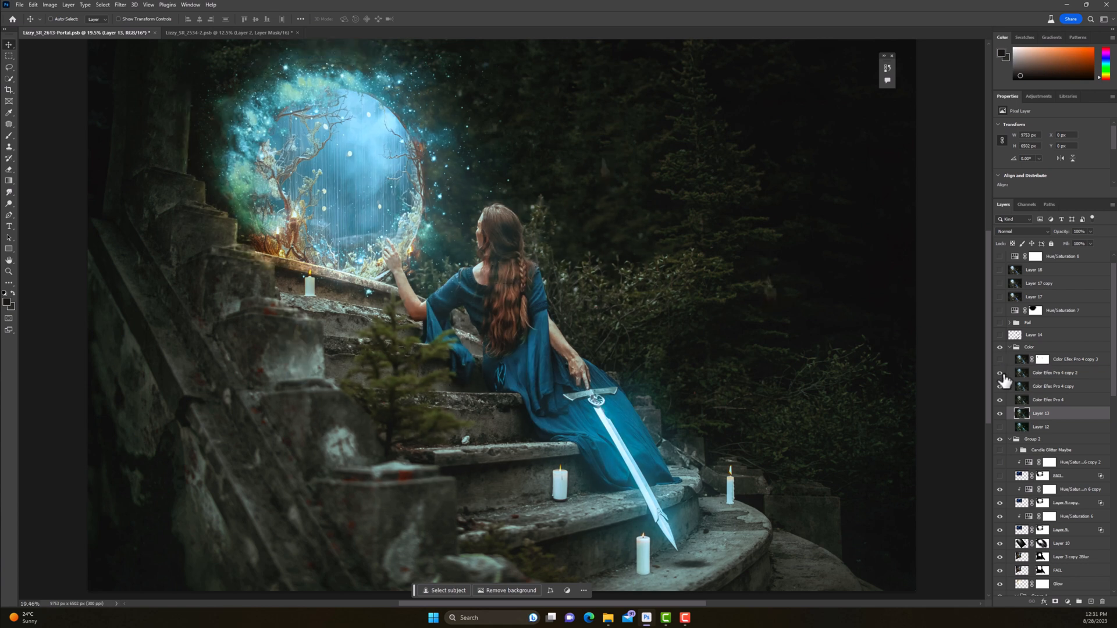
click(1000, 361)
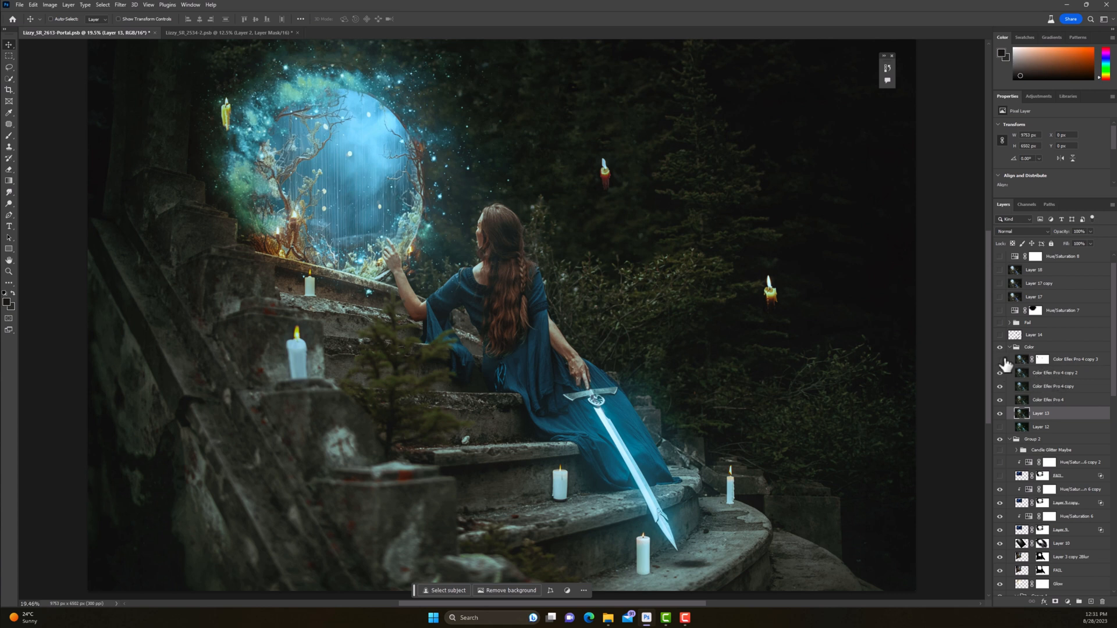
click(1001, 360)
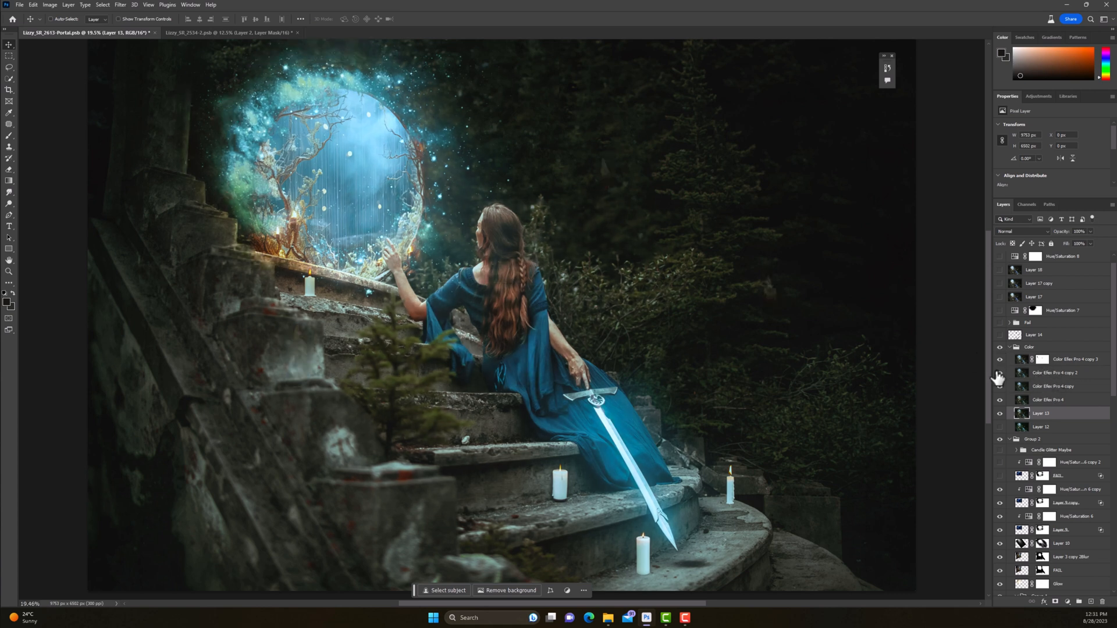
Step: Show Layer 14 above the Color group, isolating it to inspect the patches that cover the candles
scroll(999, 373, up, 1)
click(1000, 350)
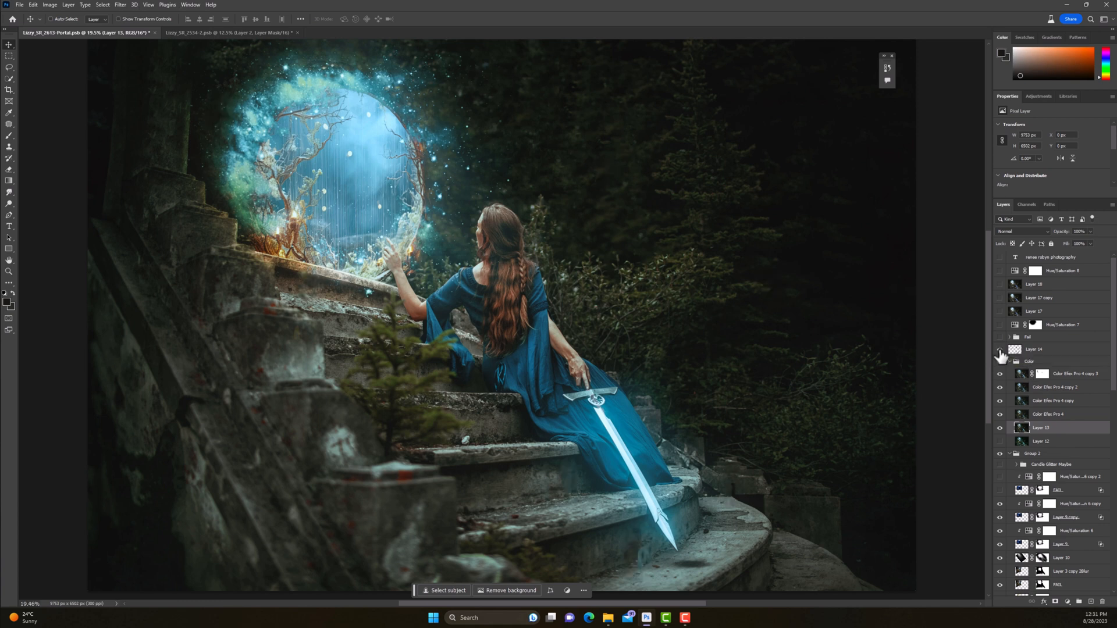
alt+click(1000, 349)
alt+click(999, 349)
alt+click(999, 349)
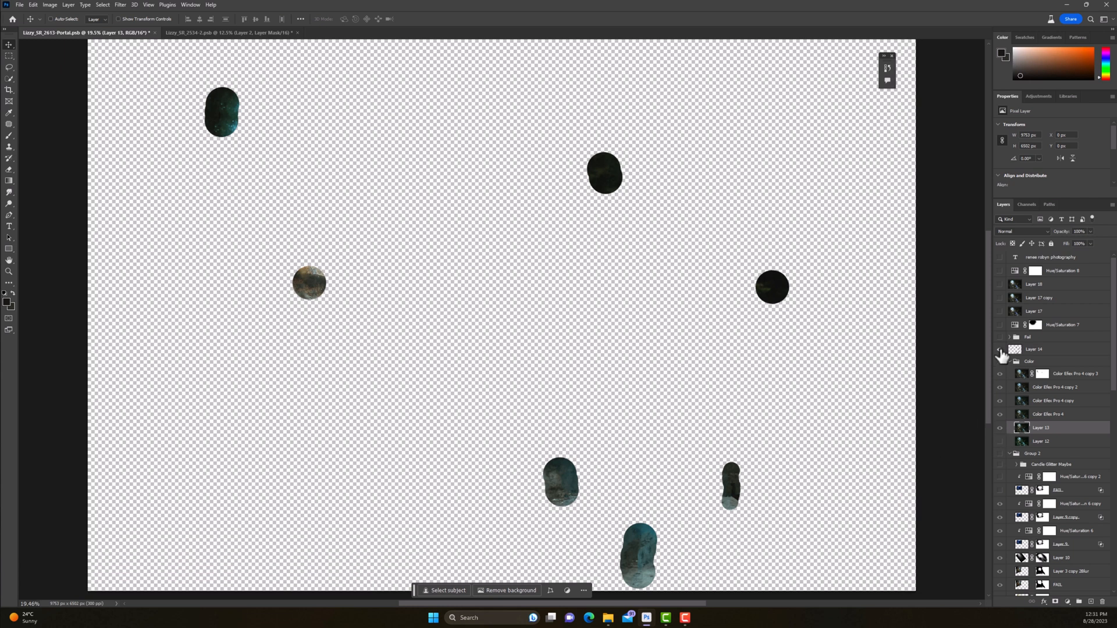
alt+click(1000, 351)
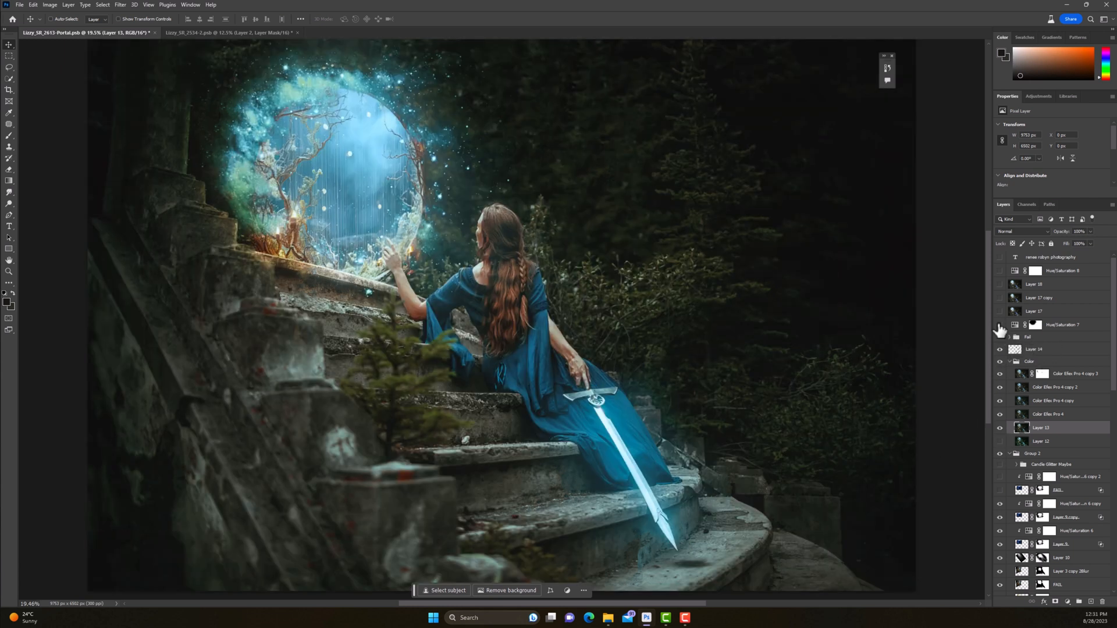
Step: Show Hue/Saturation 7, toggling it for comparison, and reveal the layers from Layer 17 up to the photographer's text watermark
click(999, 326)
click(1002, 329)
click(1001, 327)
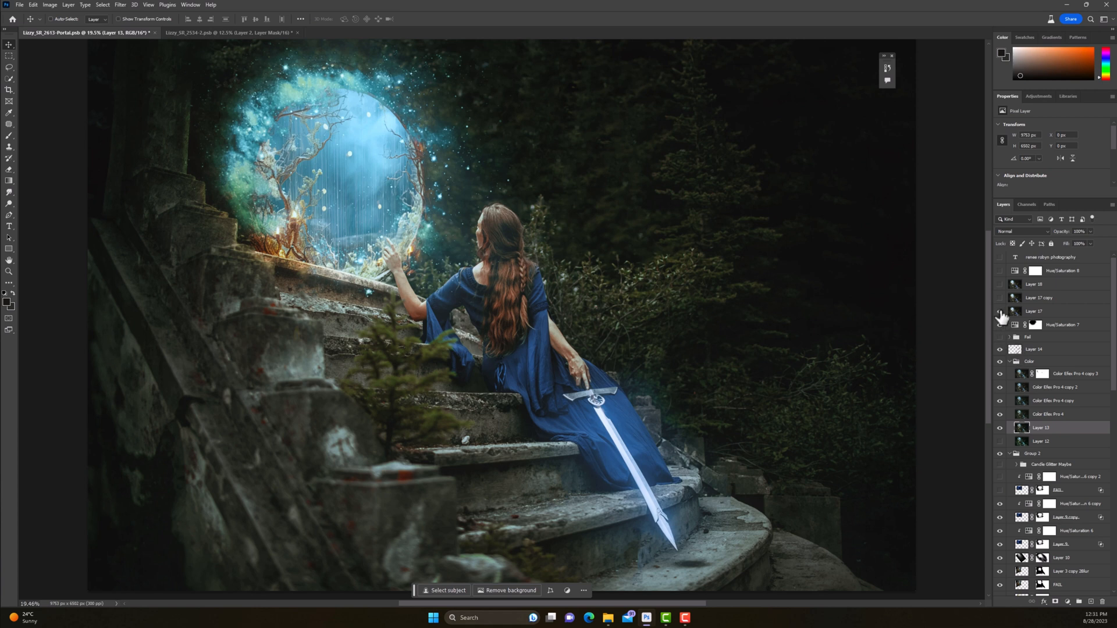
click(1001, 313)
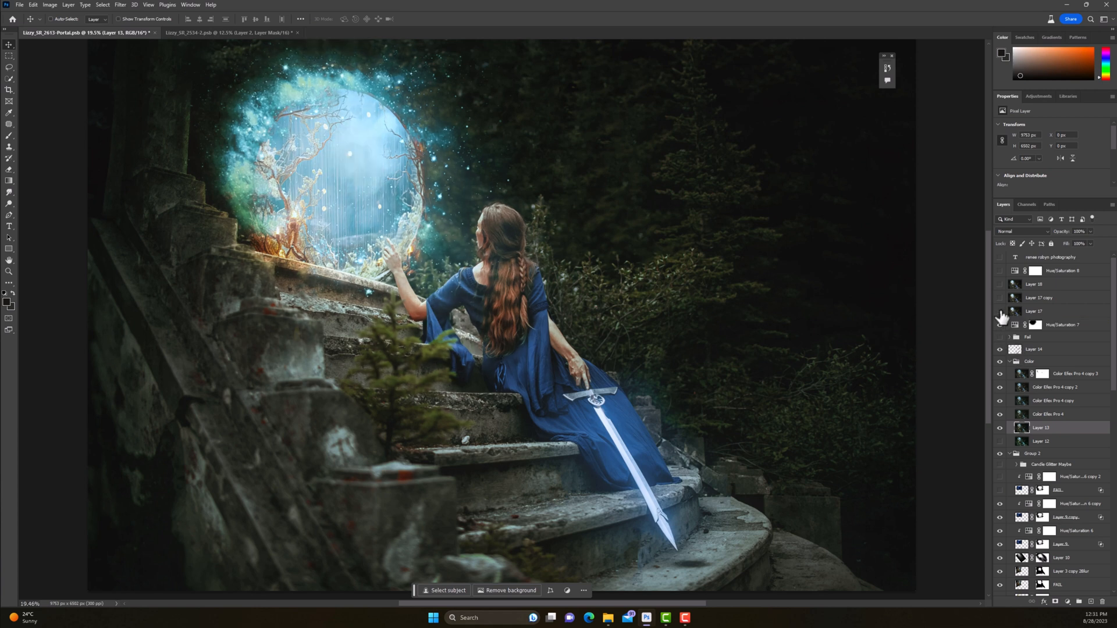
click(1000, 314)
click(1000, 258)
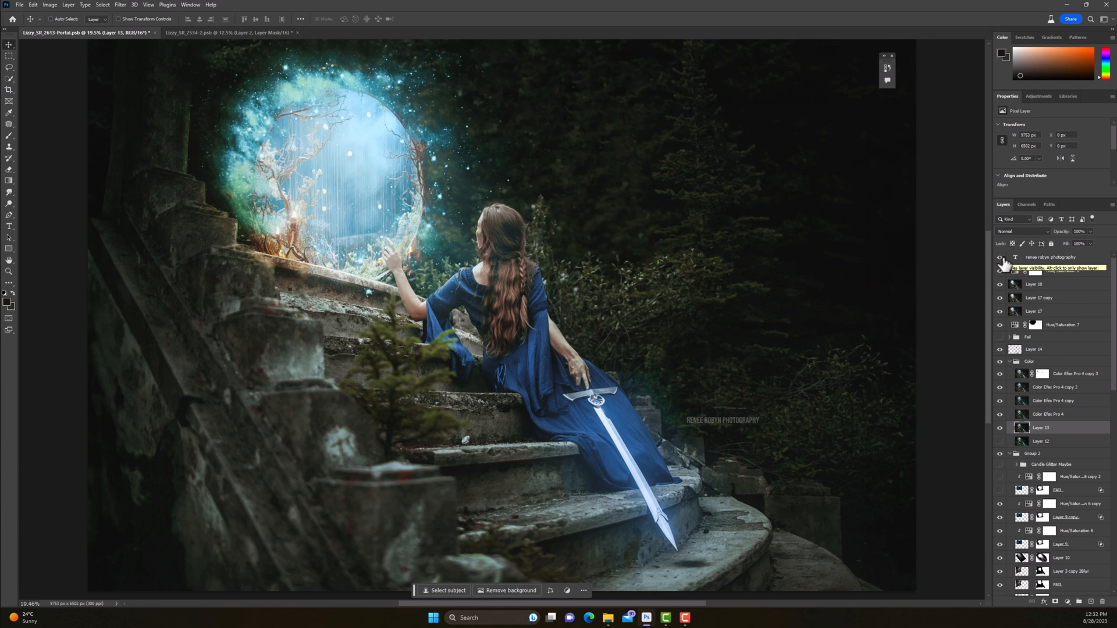